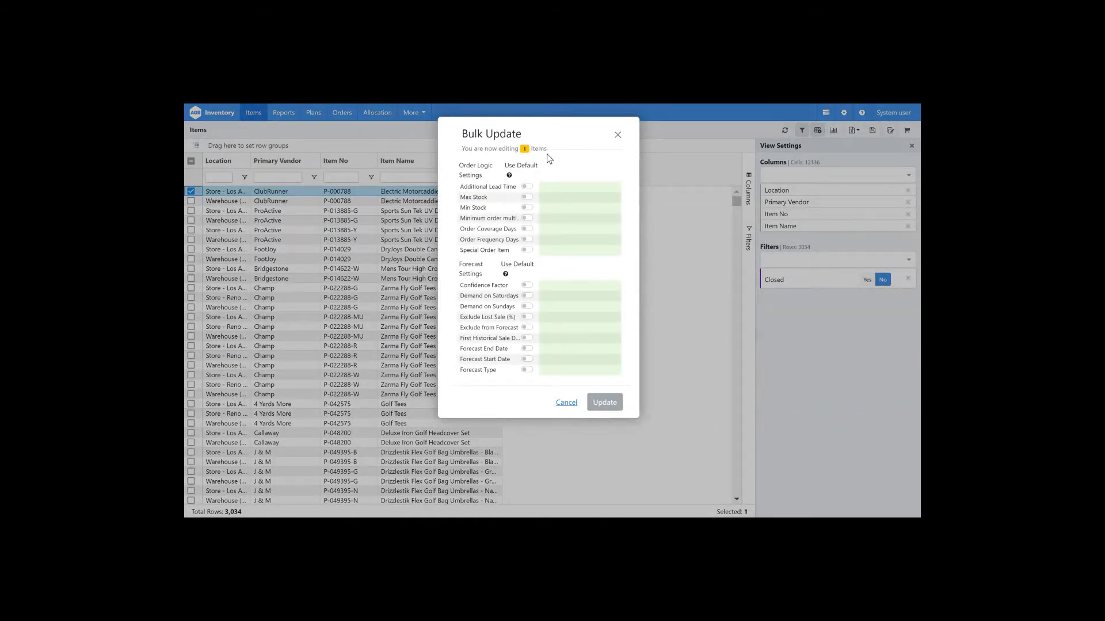
Step: Close the Bulk Update dialog and group the item rows by Location
left_click(618, 138)
left_click(191, 192)
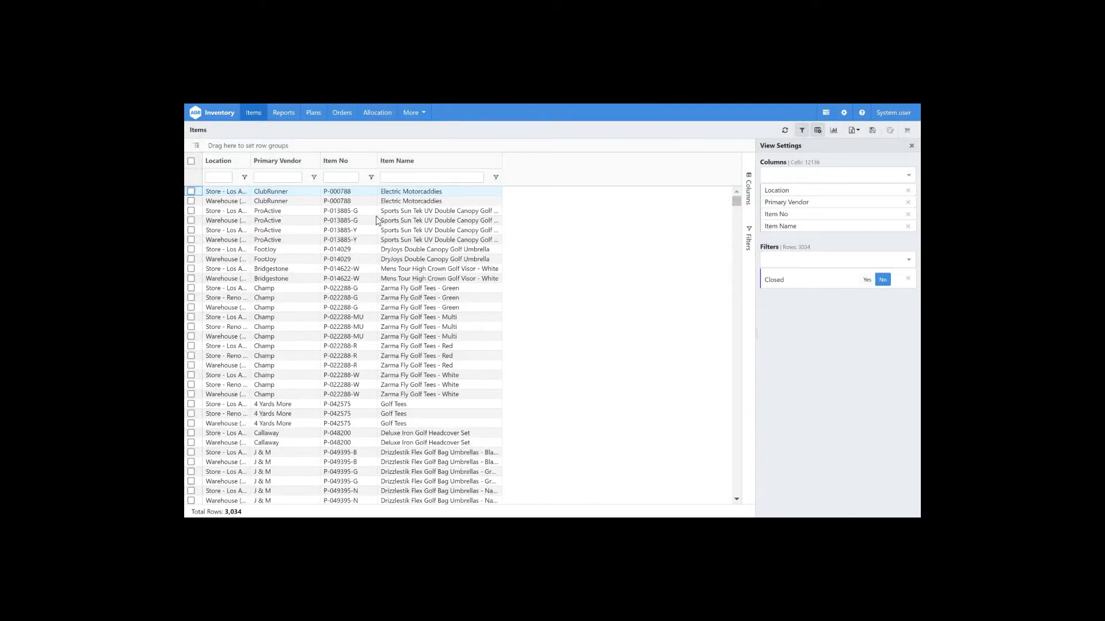
left_click_drag(222, 164, 225, 146)
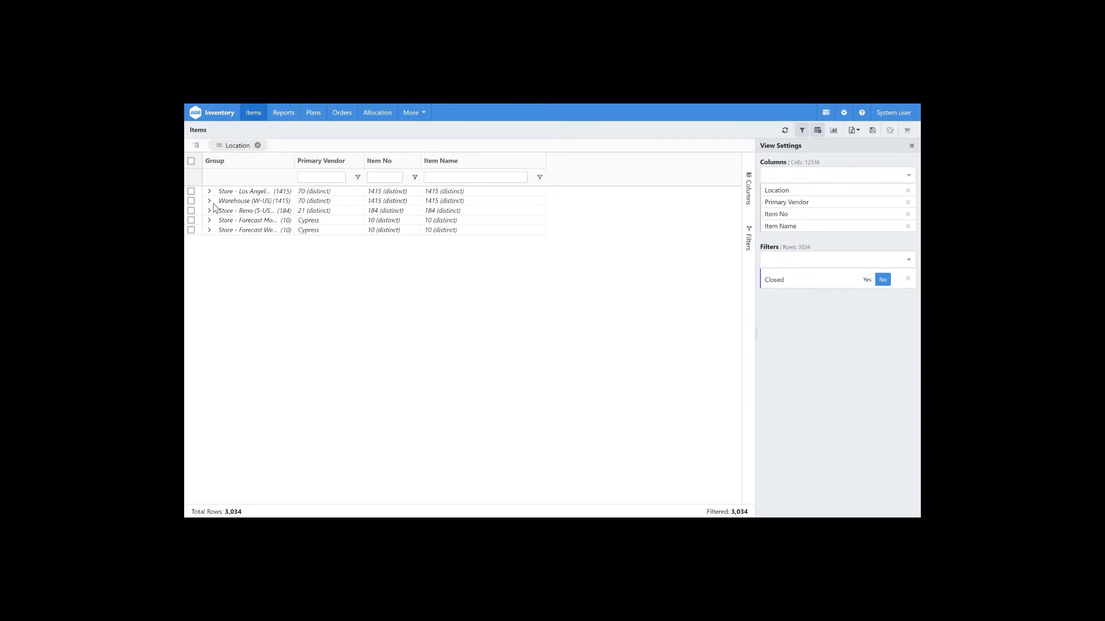
Step: Select the Warehouse (W-US) location group and open Bulk Update for its items
left_click(191, 201)
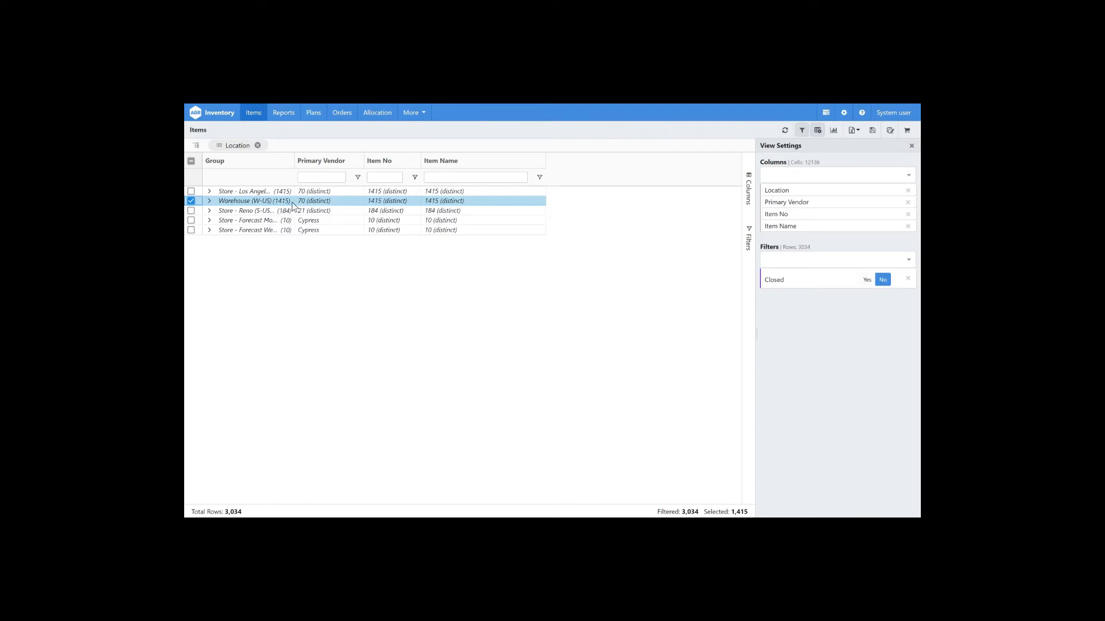
left_click(889, 131)
left_click(579, 185)
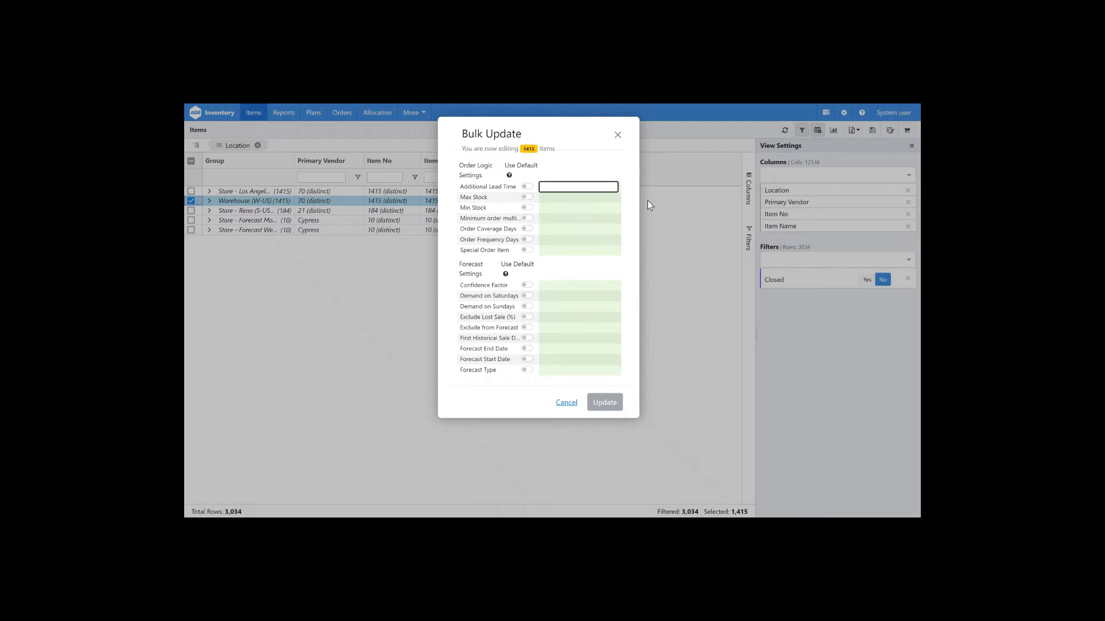
mouse_move(517, 188)
left_click(516, 188)
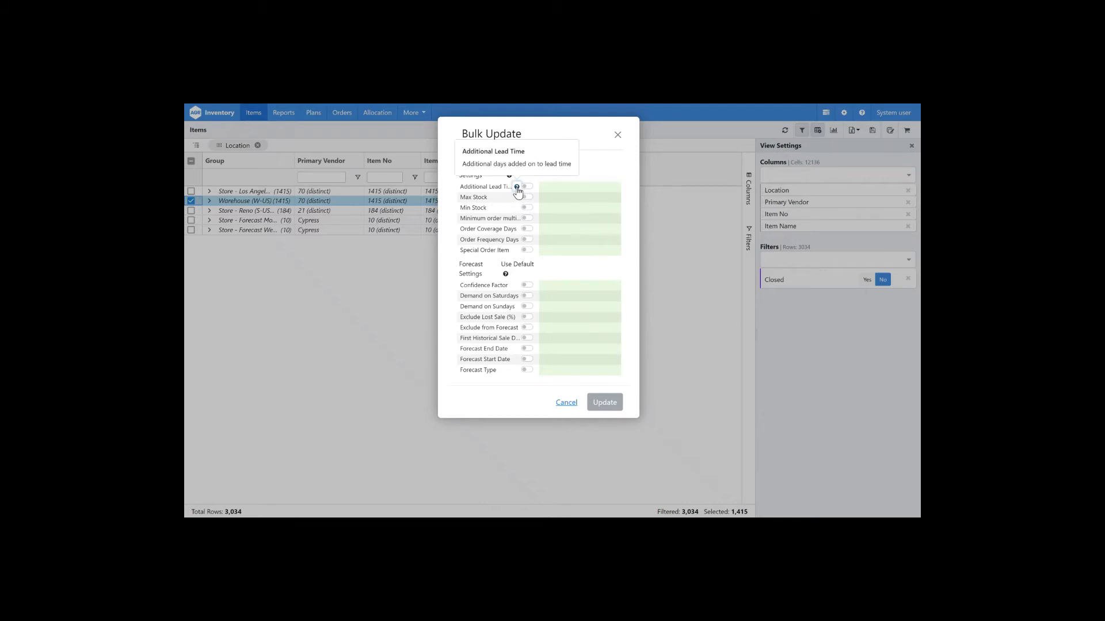
left_click(600, 170)
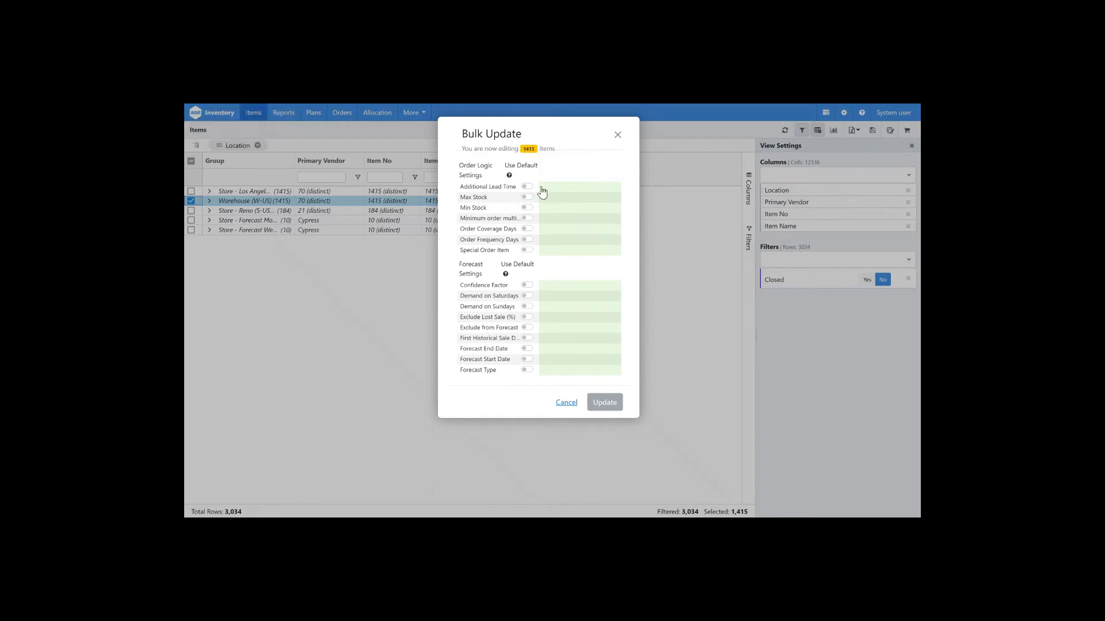
Step: Set Additional Lead Time to 2 for the selected warehouse items
left_click(527, 187)
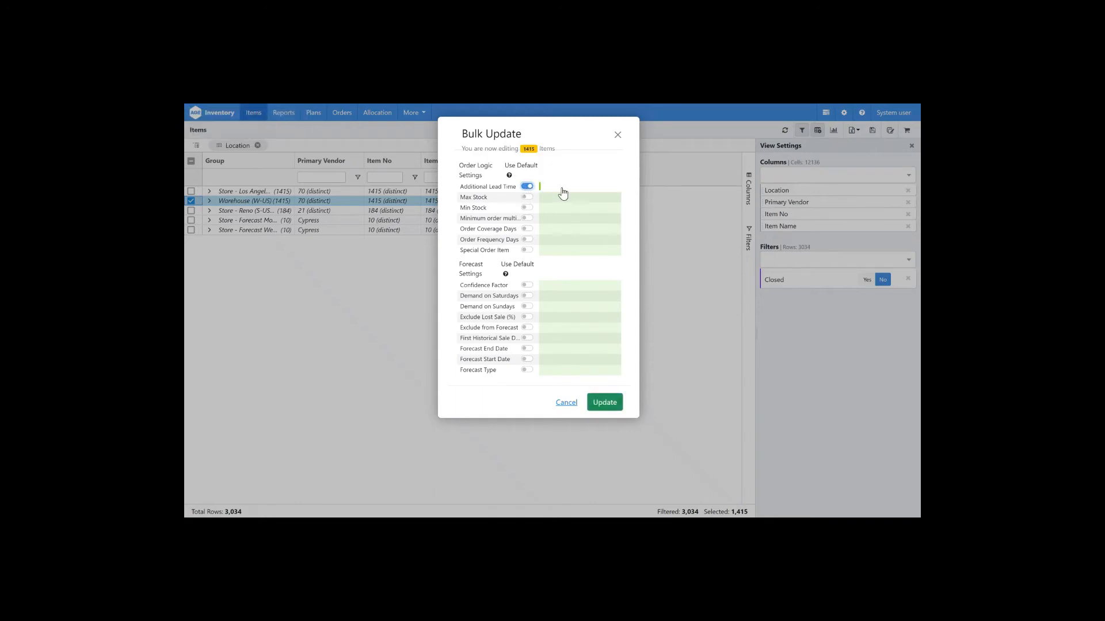
left_click(527, 186)
left_click(544, 187)
type("2")
Step: Set Minimum order multiple to 15 and apply the bulk update
left_click(570, 220)
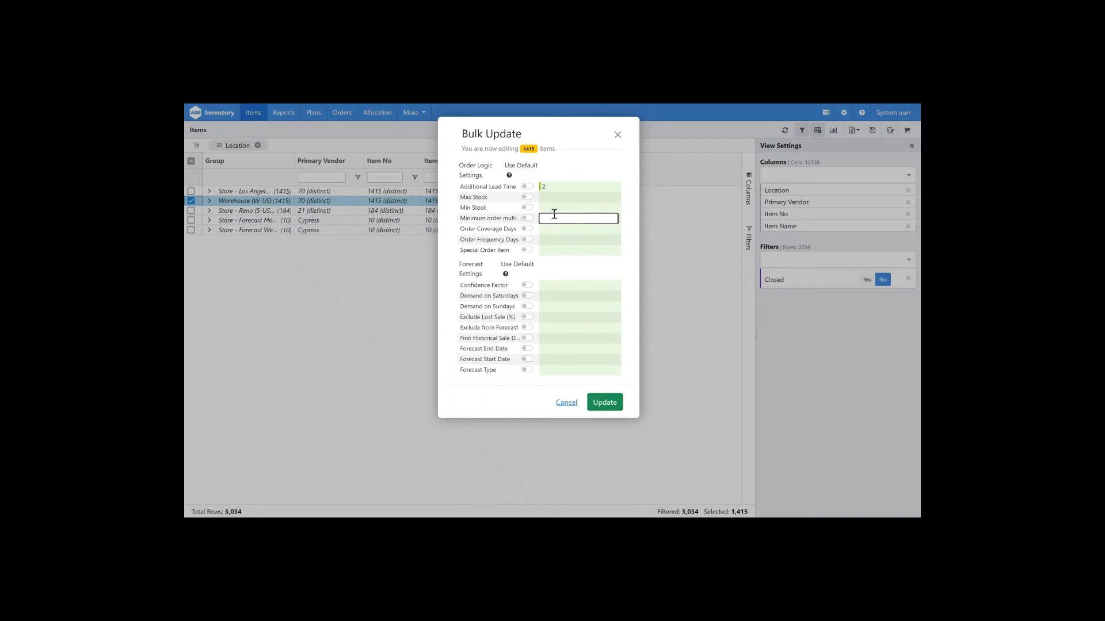
type("15")
key("Return")
left_click(601, 404)
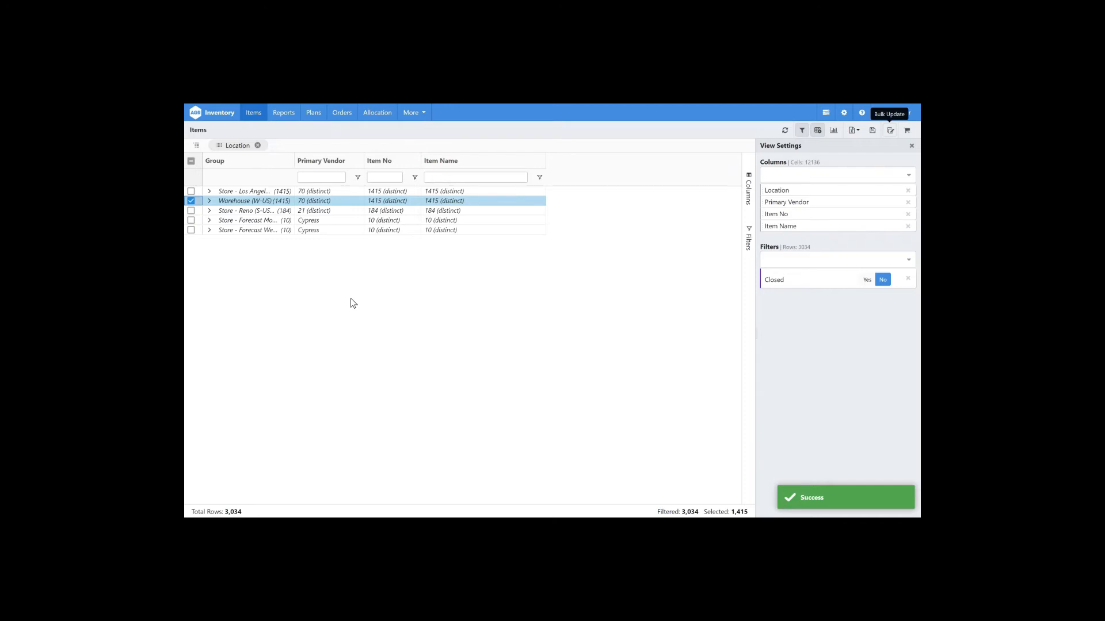
Step: Select only the Store - Reno location group and open Bulk Update for its items
left_click(191, 201)
left_click(191, 211)
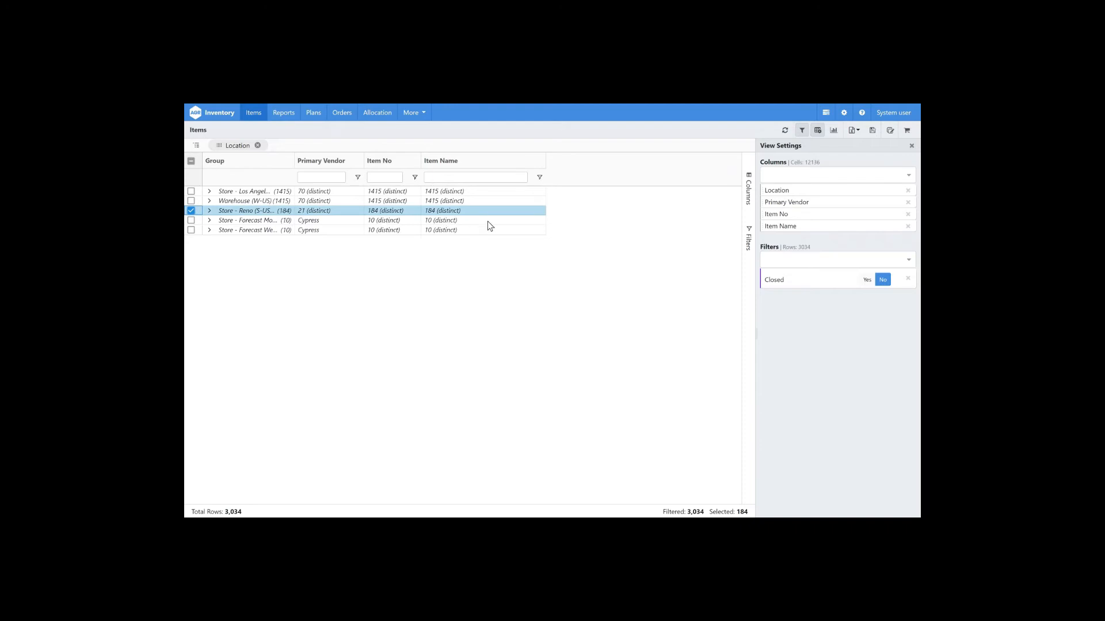
left_click(890, 131)
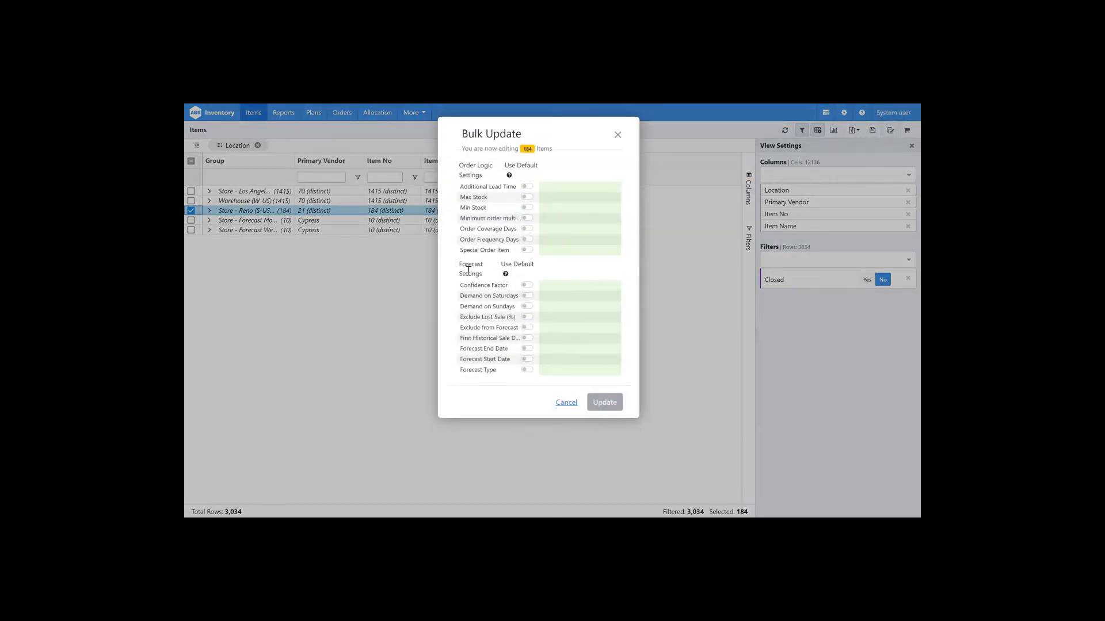
Step: Set Demand on Saturdays and Demand on Sundays to Yes and apply the bulk update
left_click(543, 296)
left_click(545, 307)
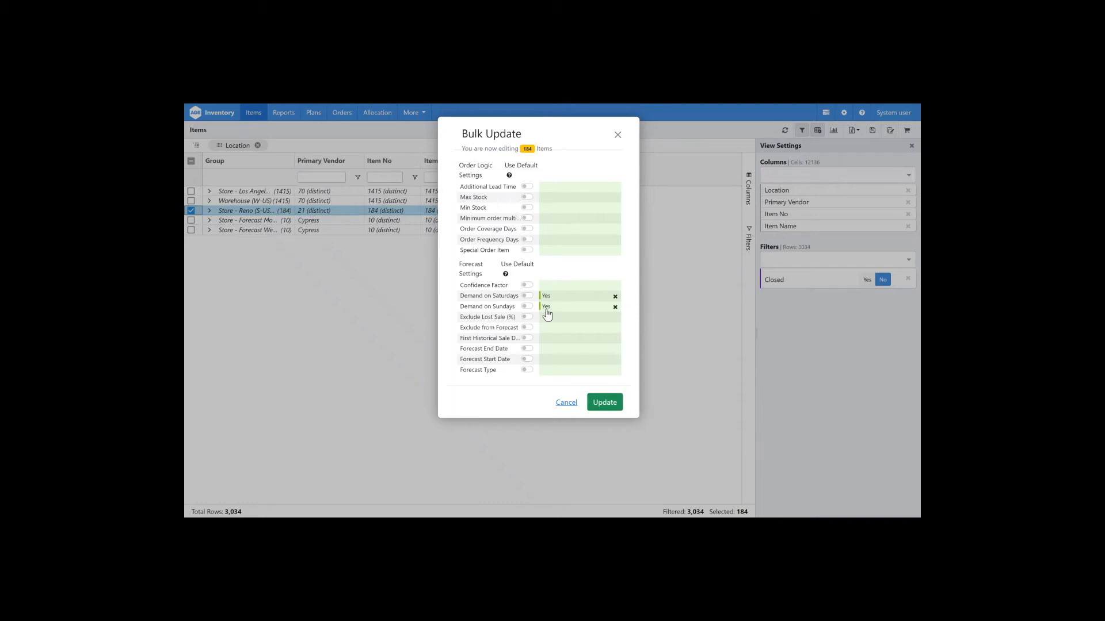
left_click(600, 407)
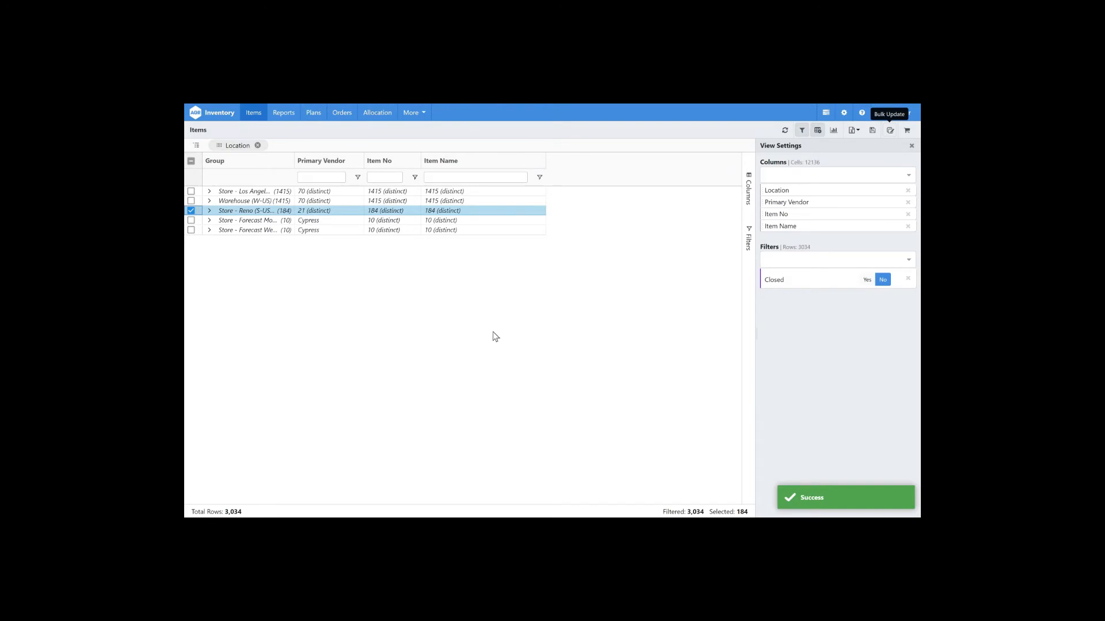
Step: Clear the selection, remove the Location row grouping, and add an Item No filter
left_click(191, 211)
left_click(257, 146)
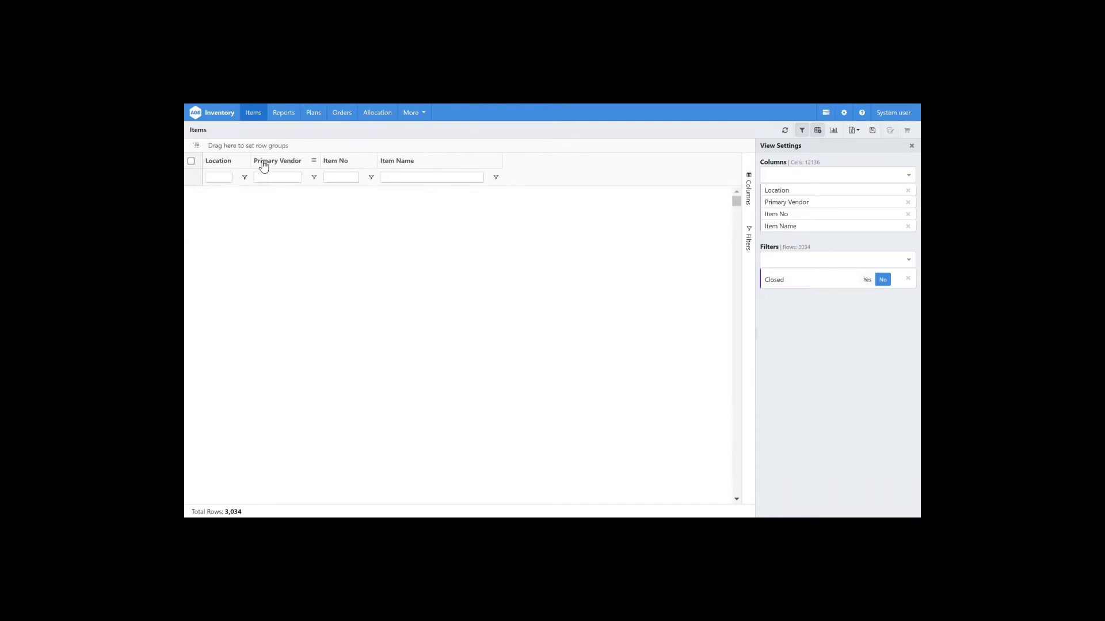
left_click(785, 263)
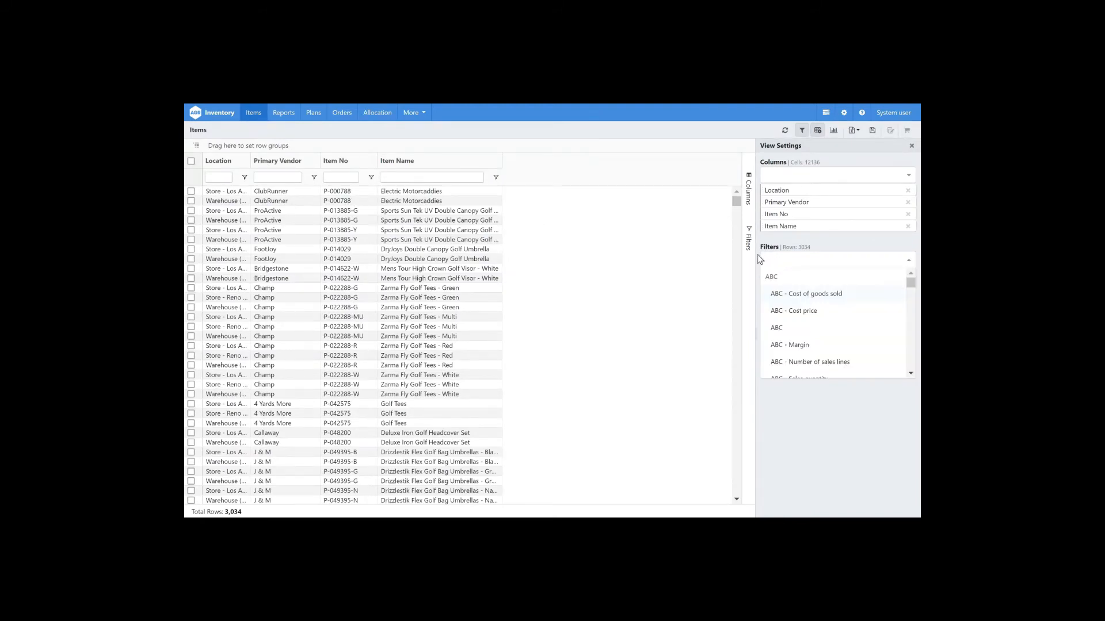
type("item no")
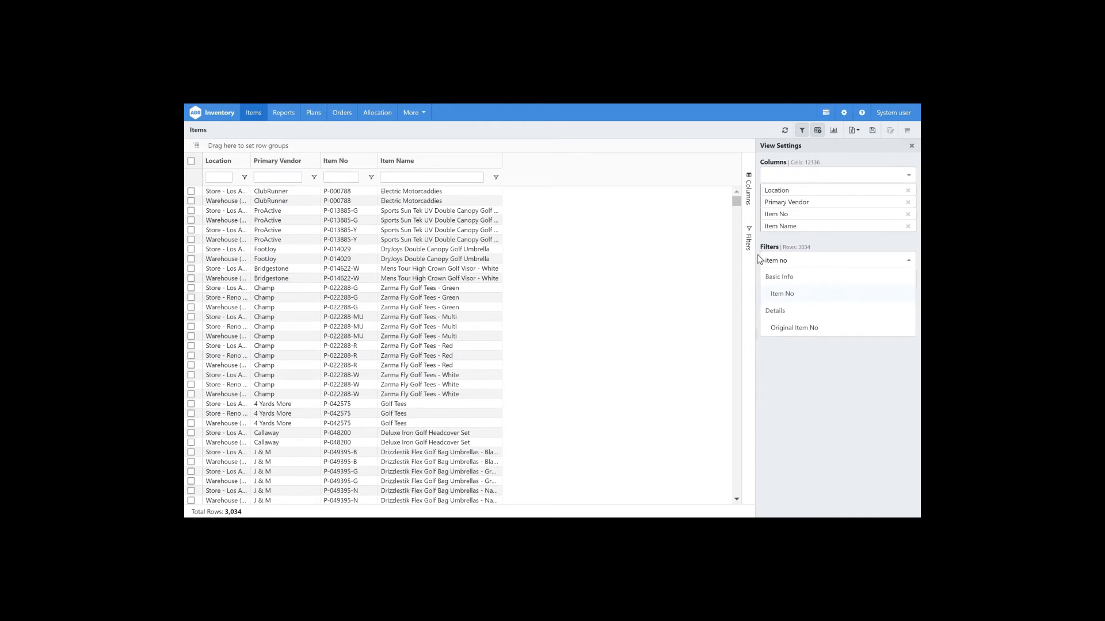
key("Return")
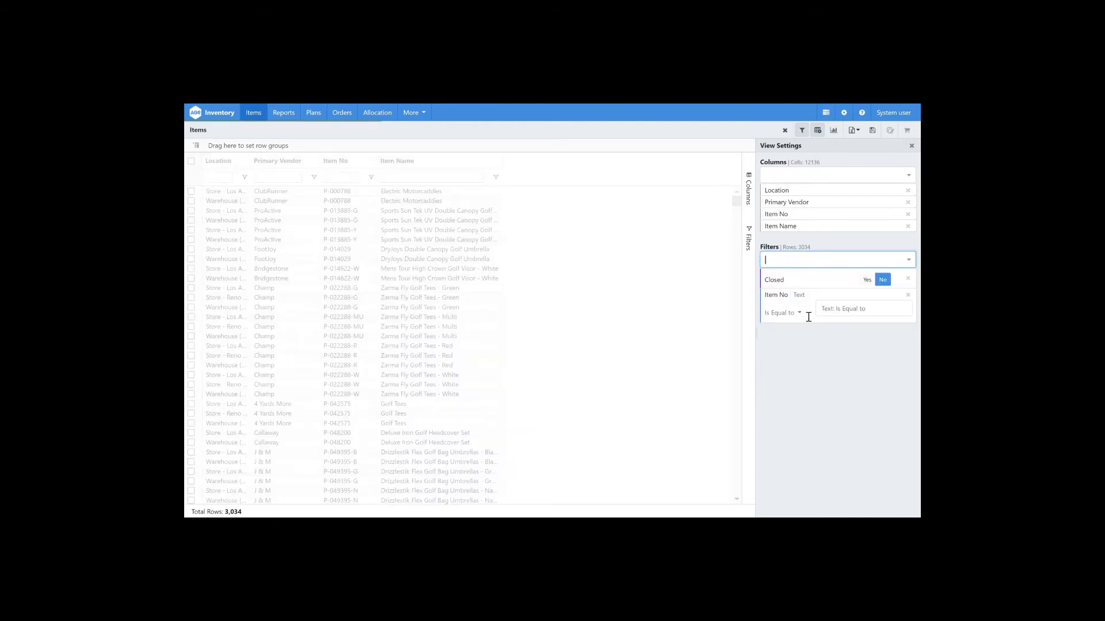
Step: Set the Item No filter condition to Starts with x
left_click(799, 315)
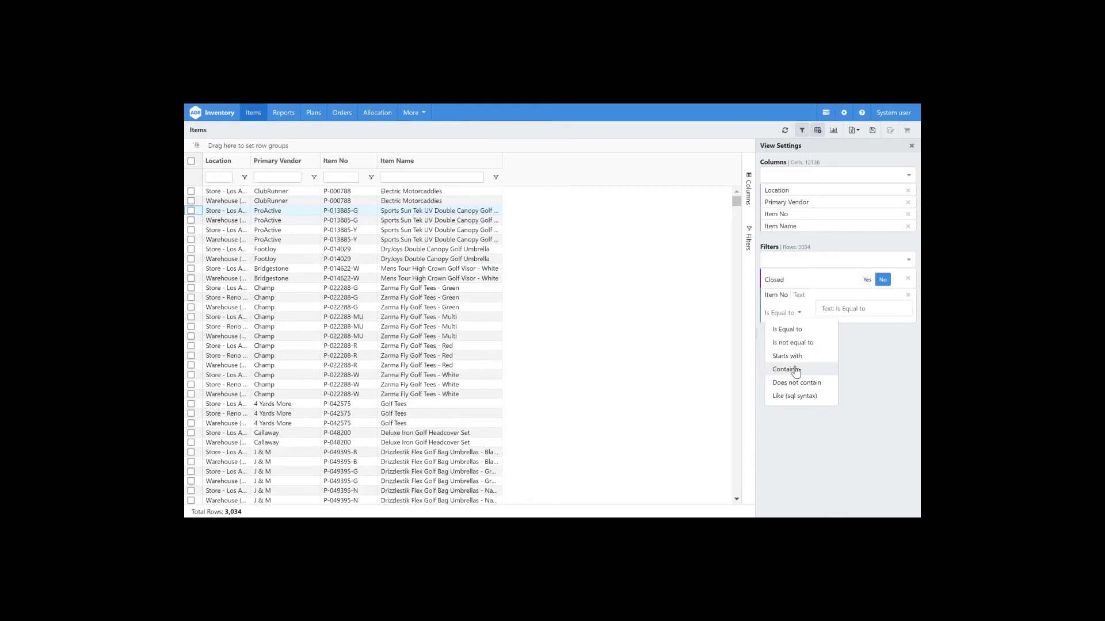
left_click(788, 356)
left_click(843, 308)
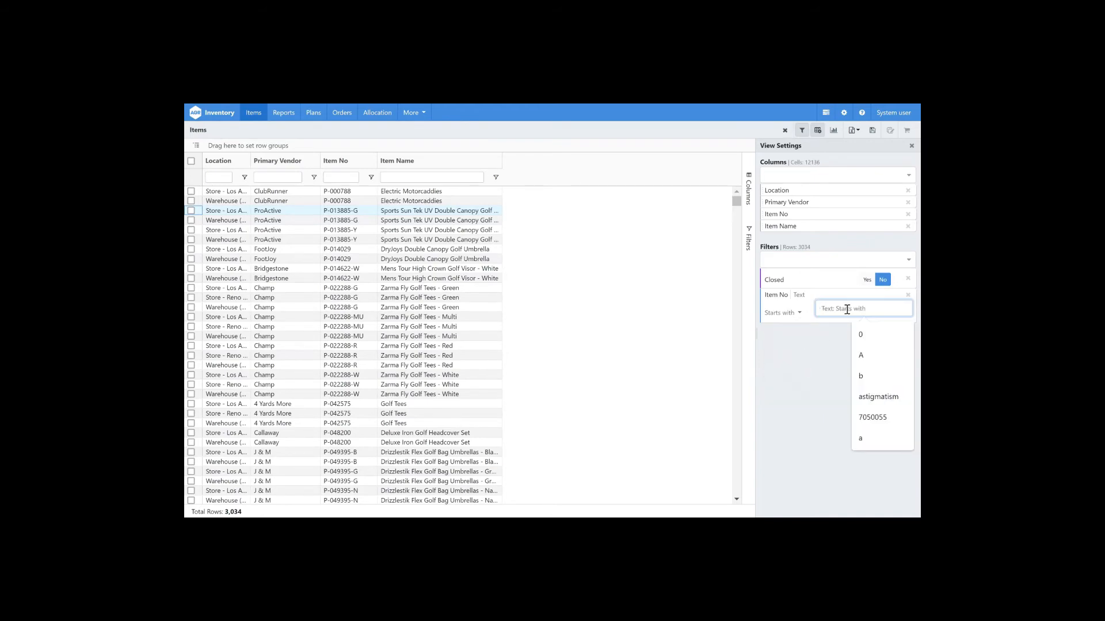
type("x")
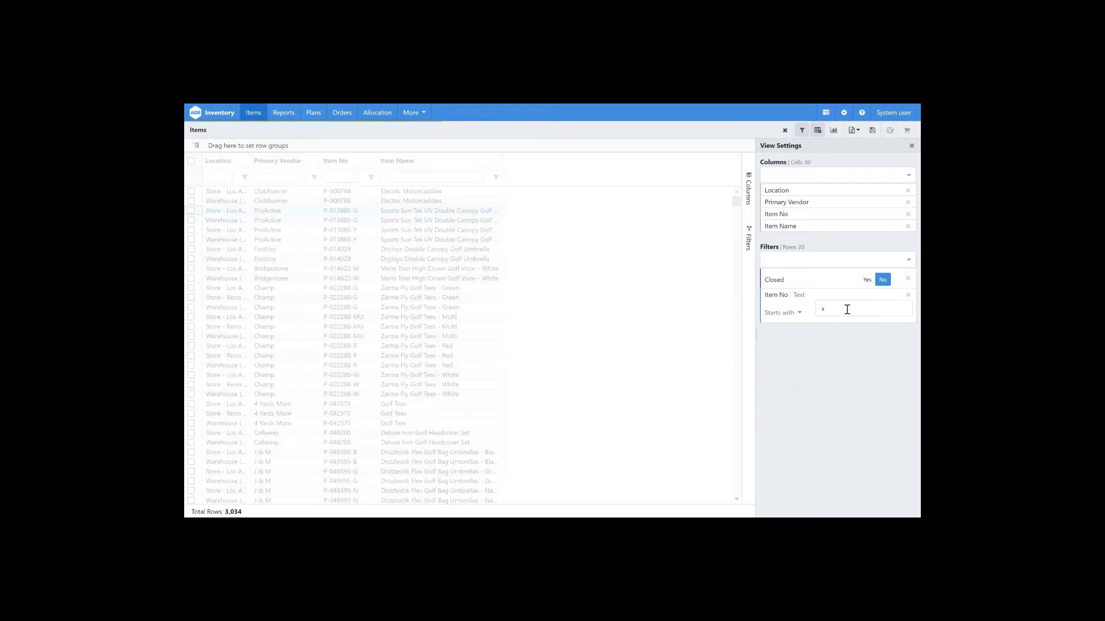
Step: Select all filtered items and open Bulk Update for them
left_click(820, 261)
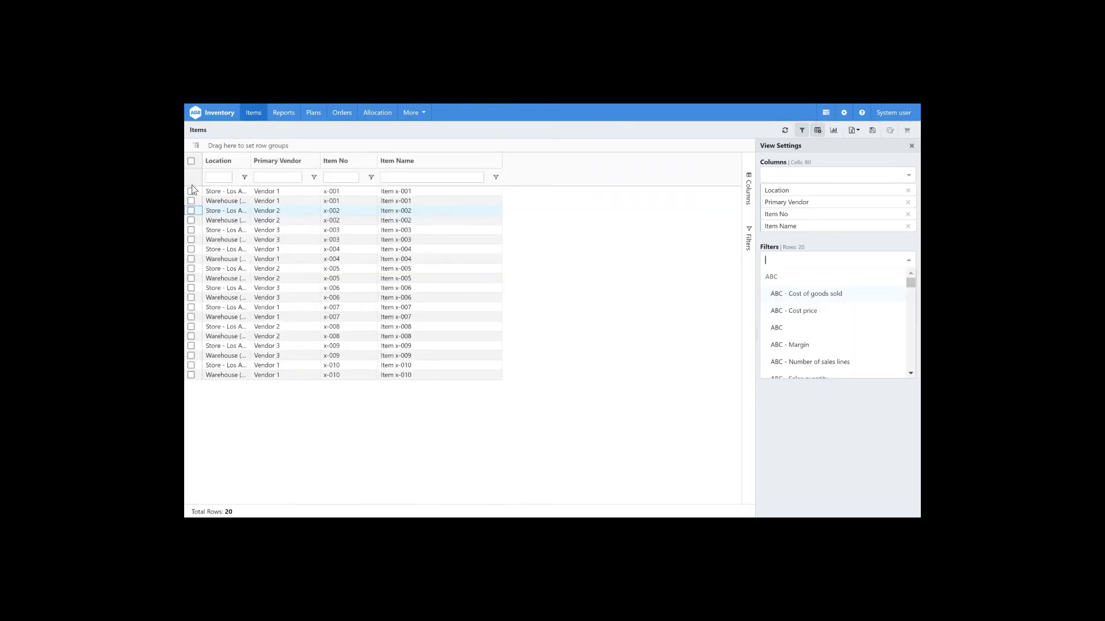
left_click(190, 163)
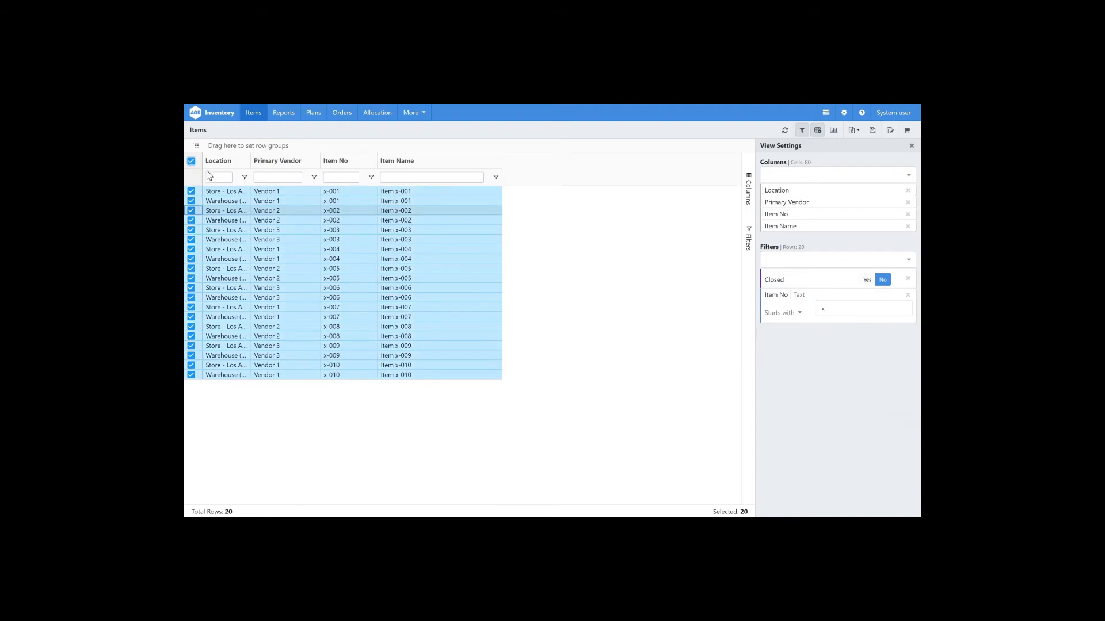
left_click(890, 130)
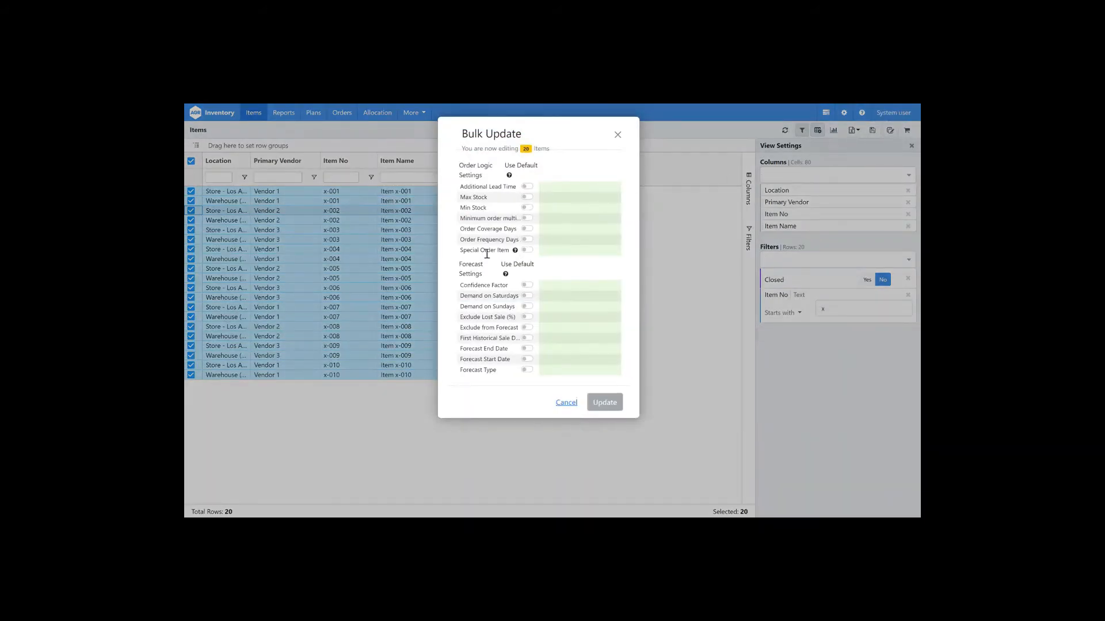
Step: Set Special Order Item to Yes and apply the bulk update
mouse_move(515, 253)
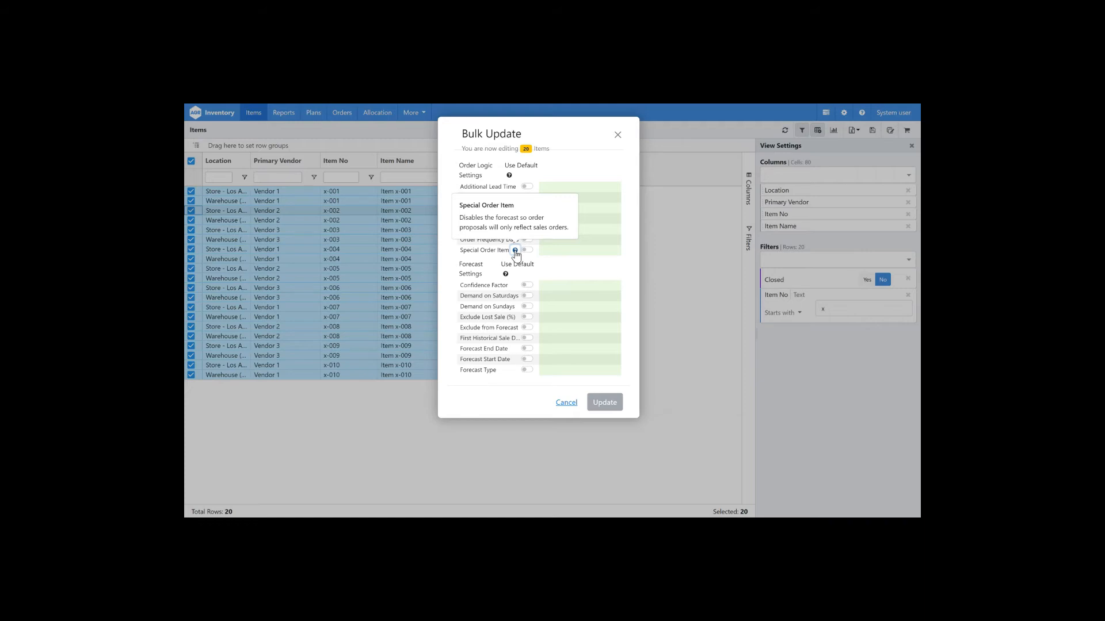
left_click(542, 251)
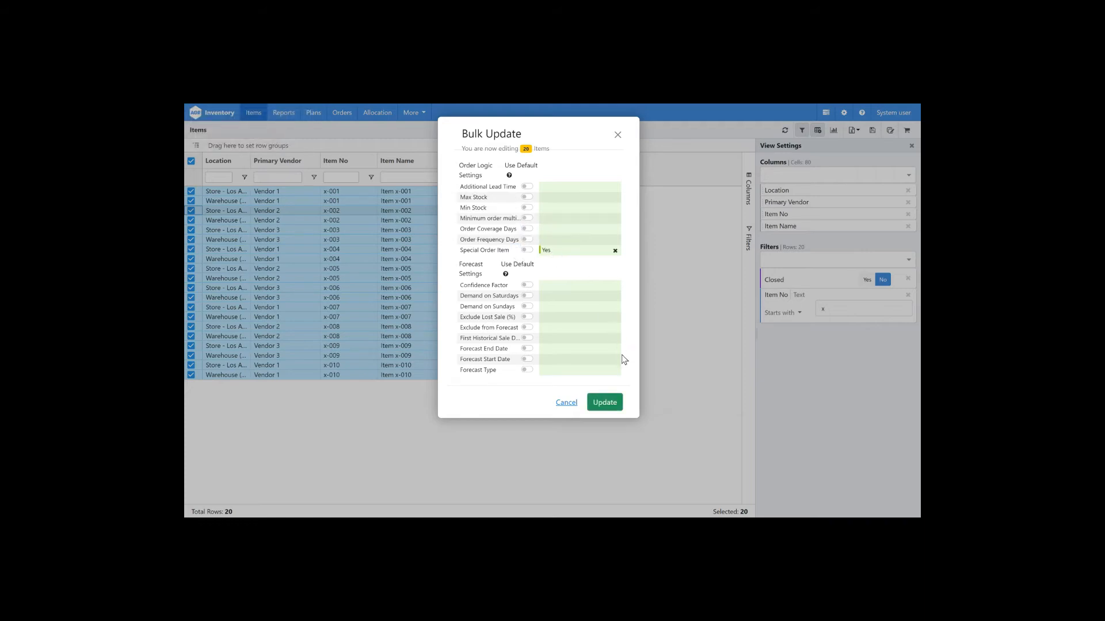
left_click(599, 407)
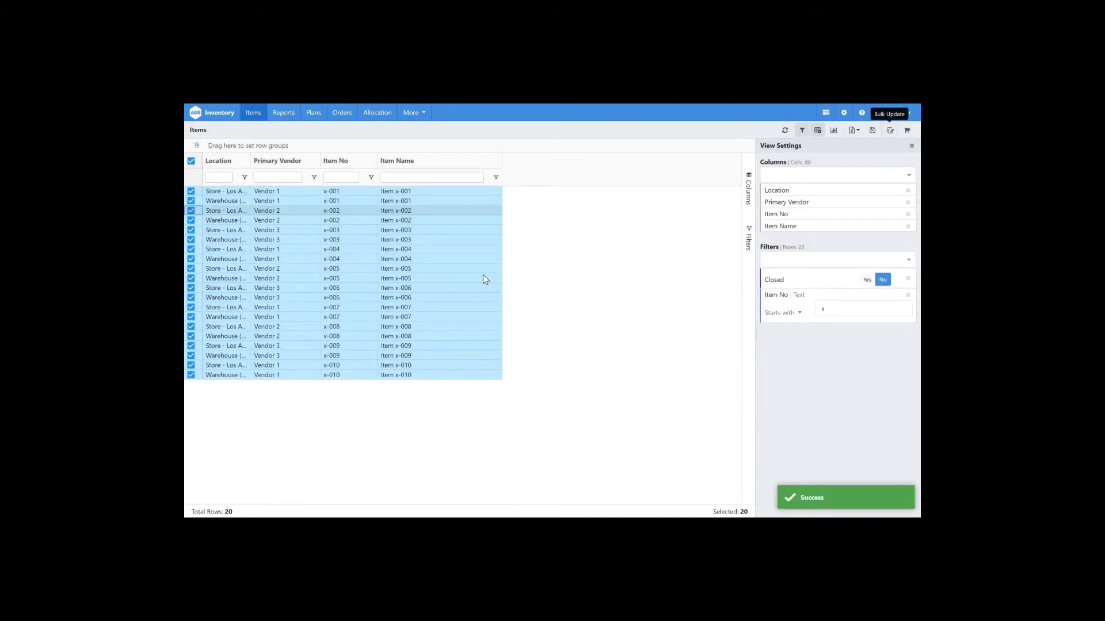
Step: Clear the row selection and remove the Item No filter
left_click(192, 164)
right_click(192, 163)
left_click(598, 255)
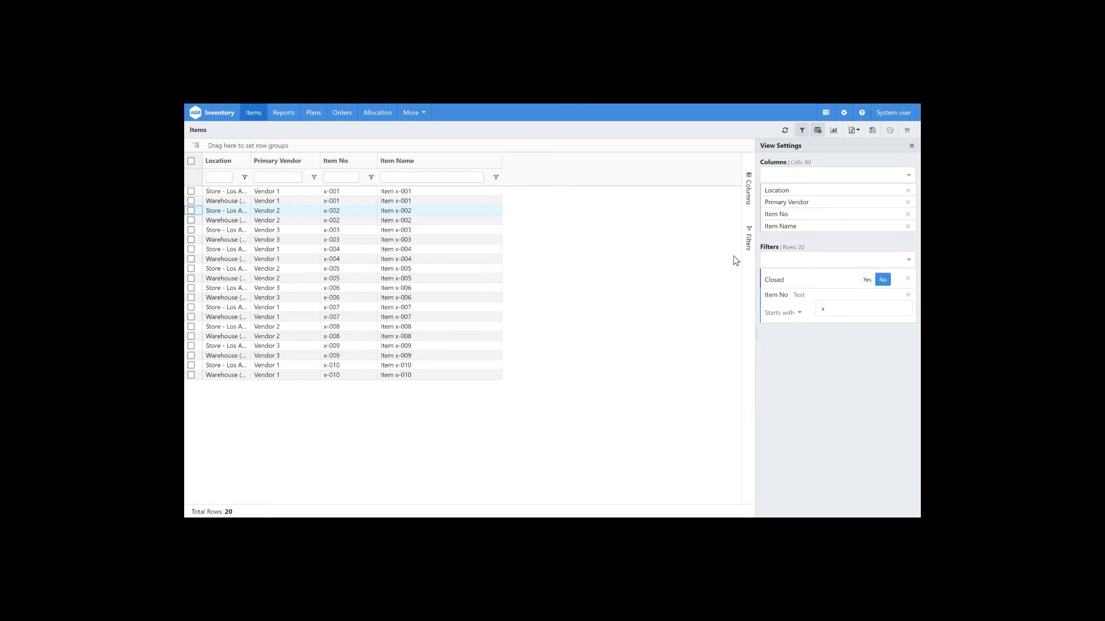
left_click(907, 294)
Step: Add a Primary Vendor filter and set it to Gatorade
left_click(864, 260)
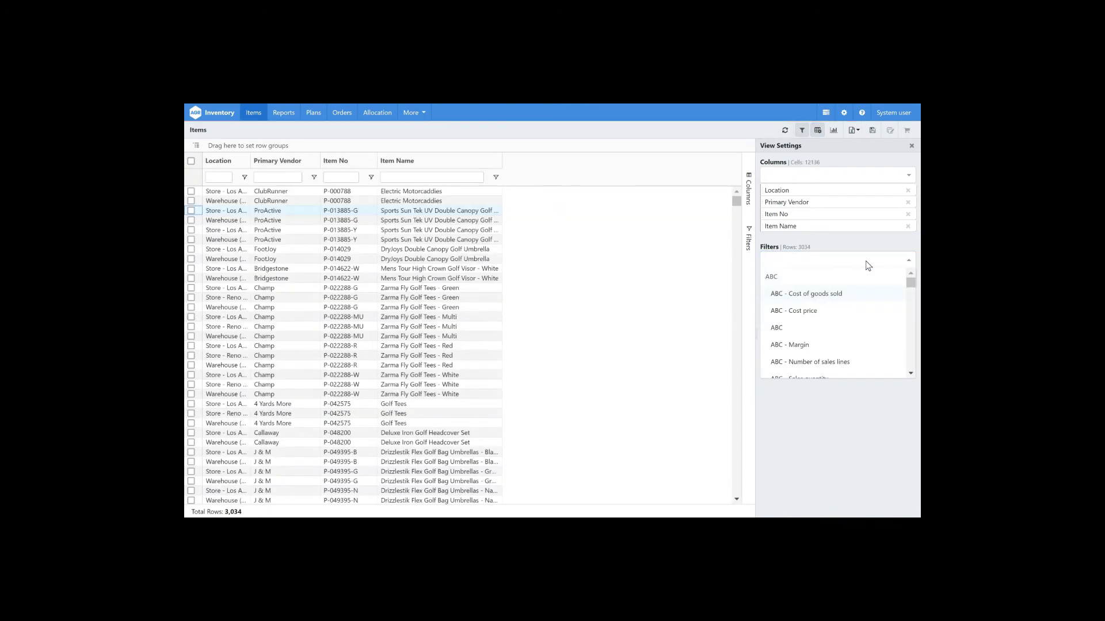
type("pr")
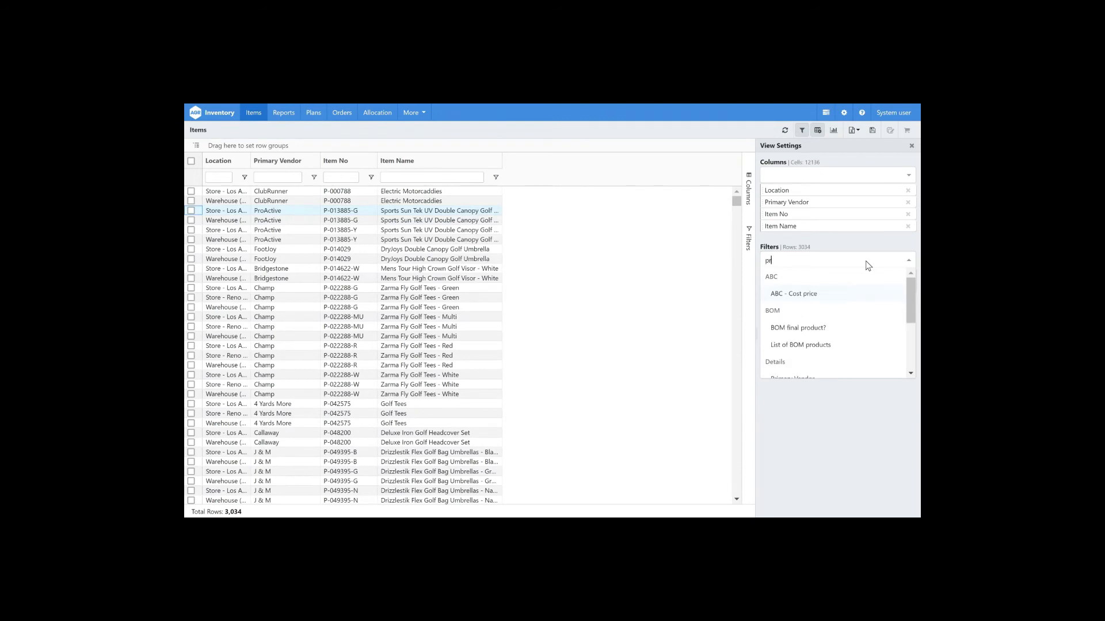
type("imary")
key("Return")
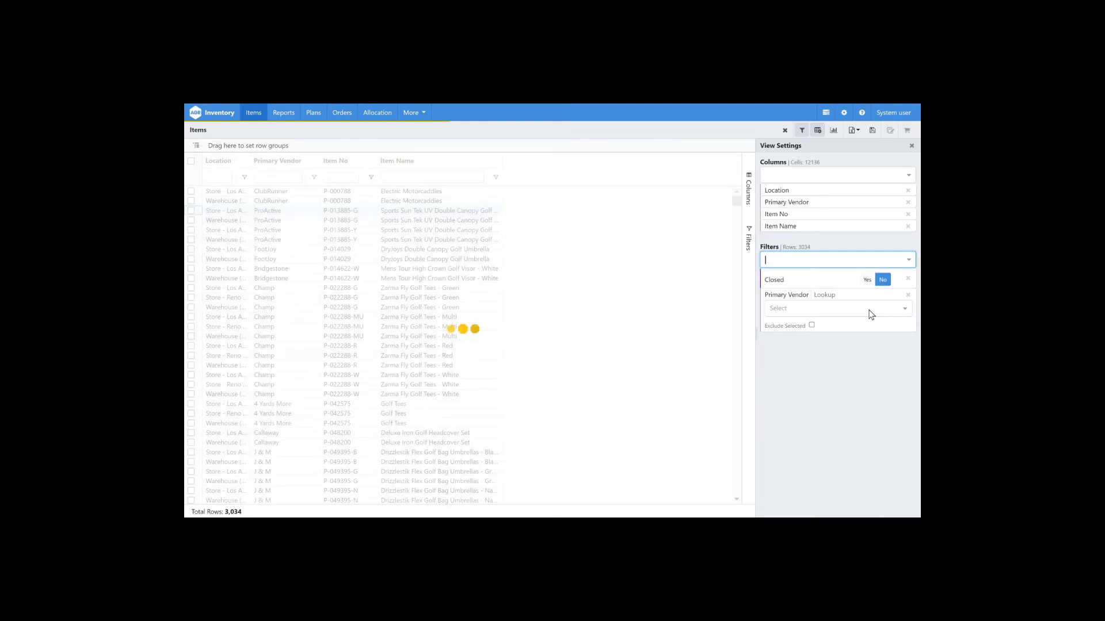
left_click(870, 313)
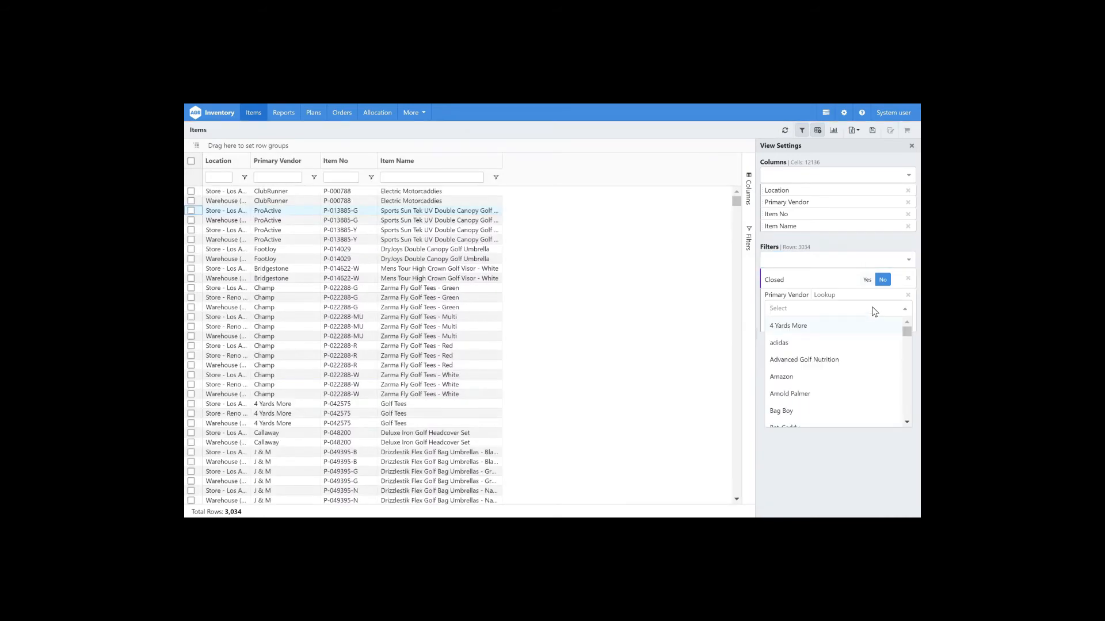
type("gato")
key("Return")
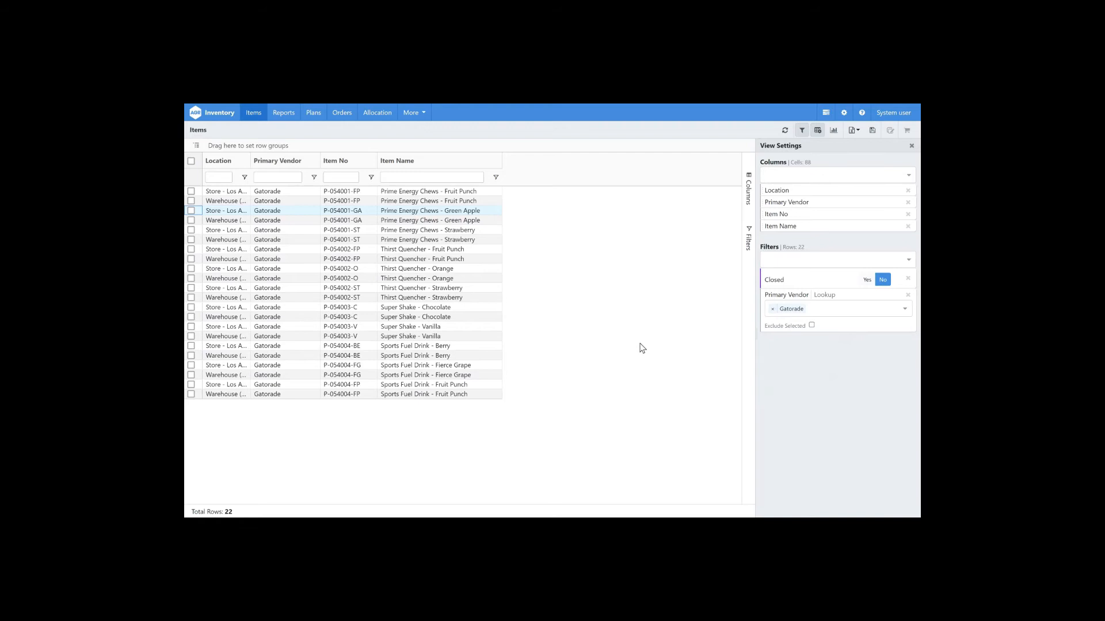
Step: Select all Gatorade items and open Bulk Update for them
left_click(191, 163)
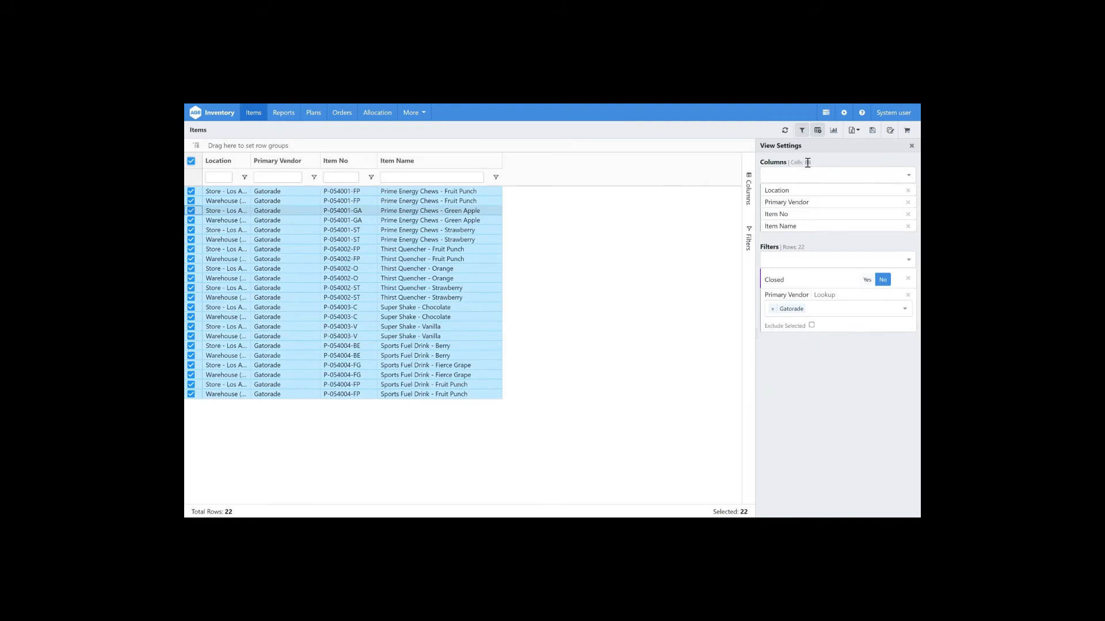
left_click(890, 133)
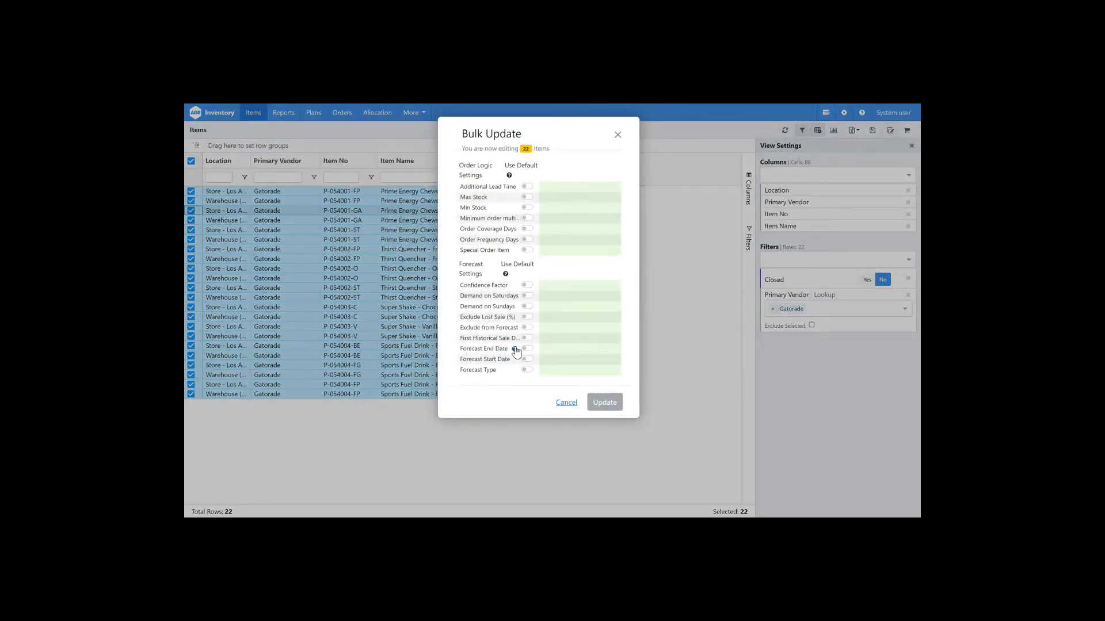
mouse_move(514, 350)
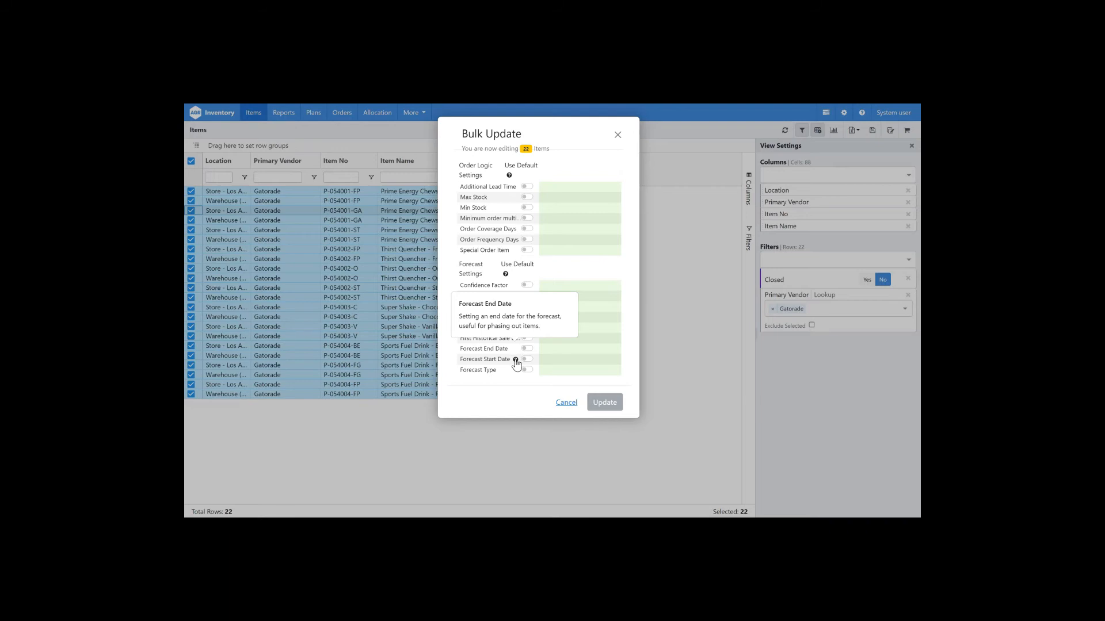
Step: Set the Forecast End Date to 31 May 2022 and apply the bulk update to the Gatorade items
mouse_move(516, 363)
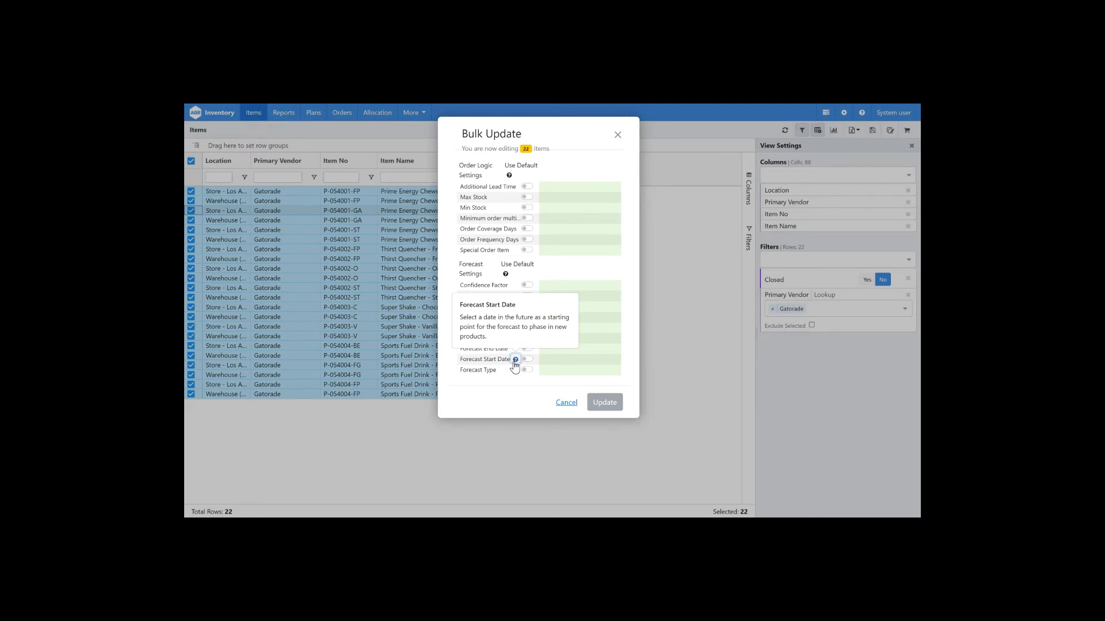
left_click(549, 349)
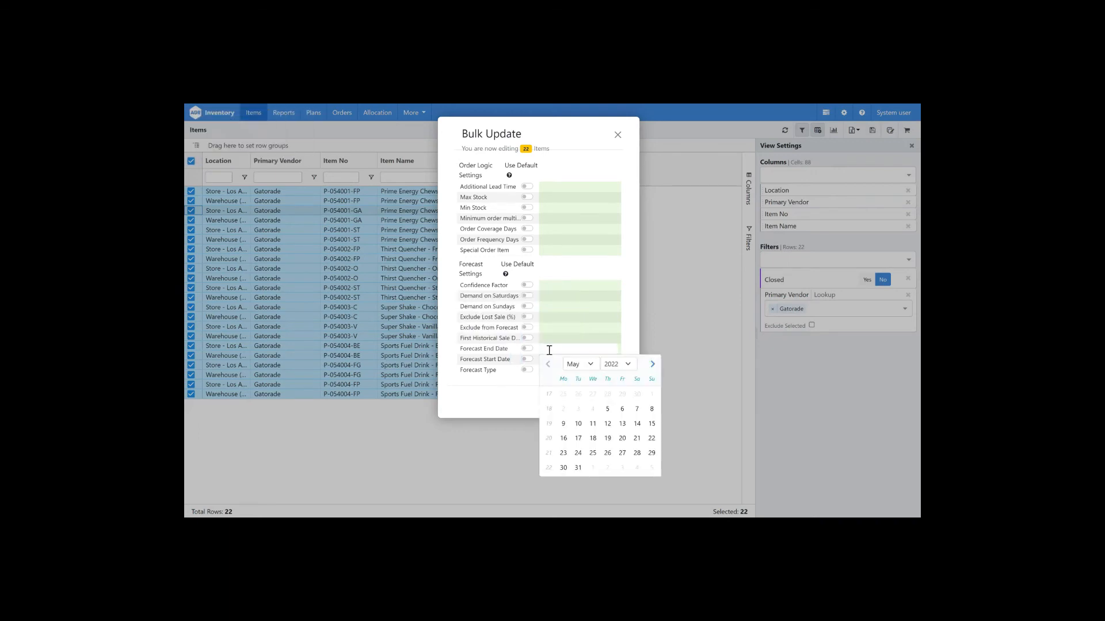
left_click(579, 468)
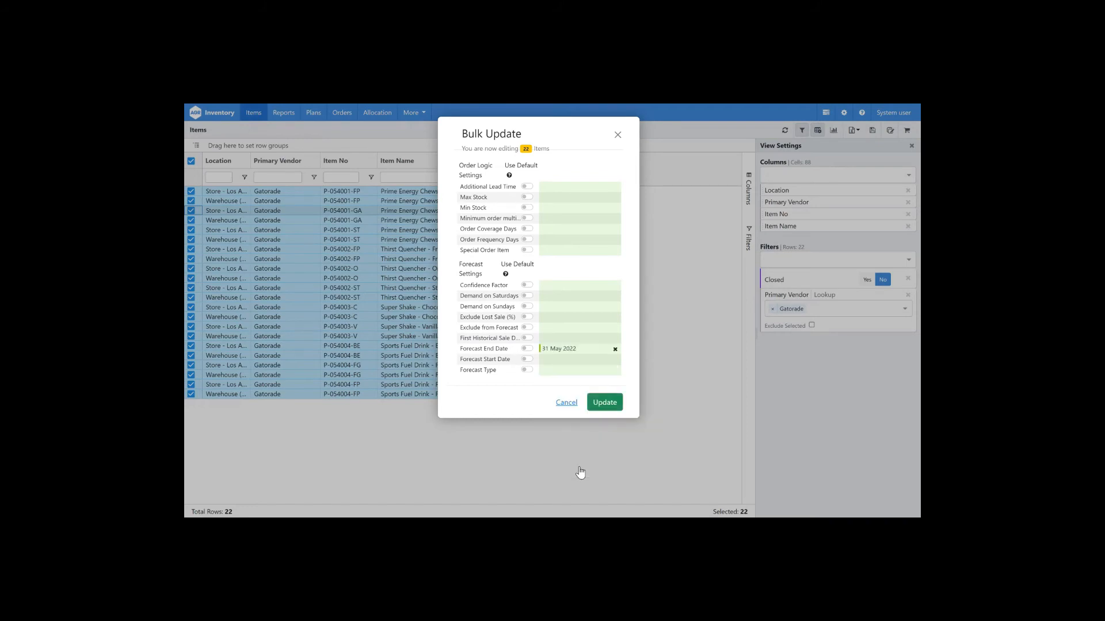
left_click(611, 410)
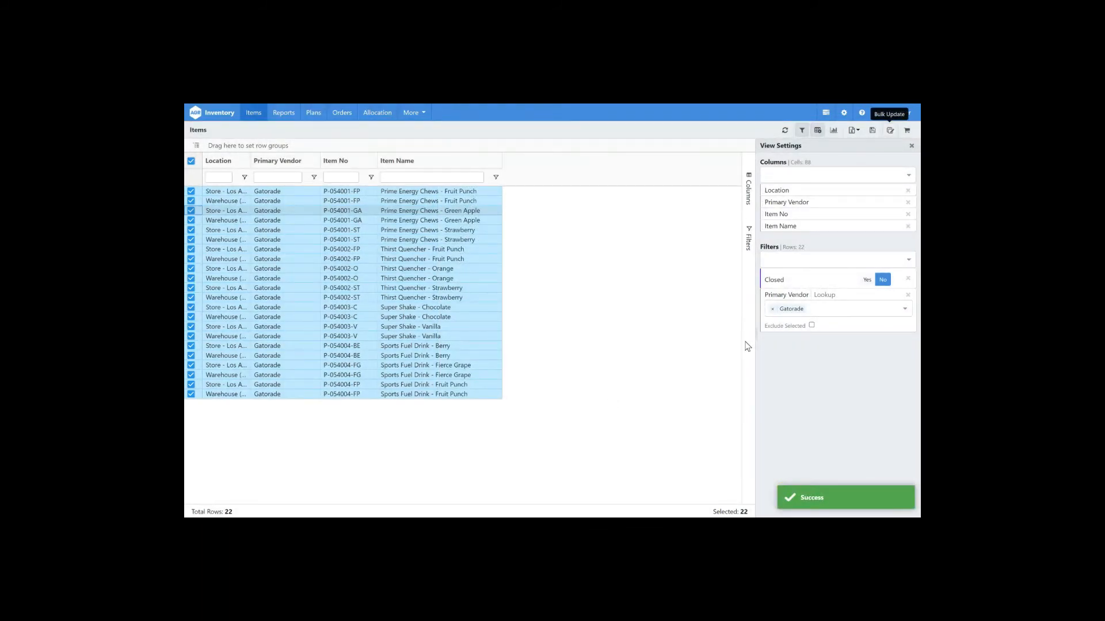
Step: Remove Gatorade from the Primary Vendor filter and add an ABC - Cost of goods sold filter
left_click(773, 309)
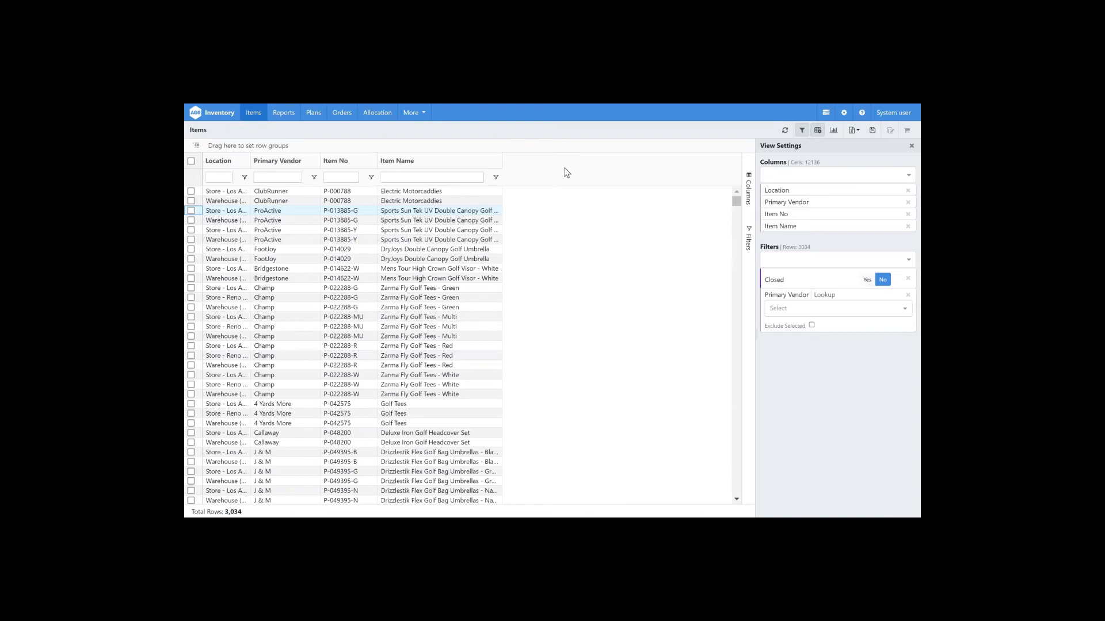
left_click(801, 262)
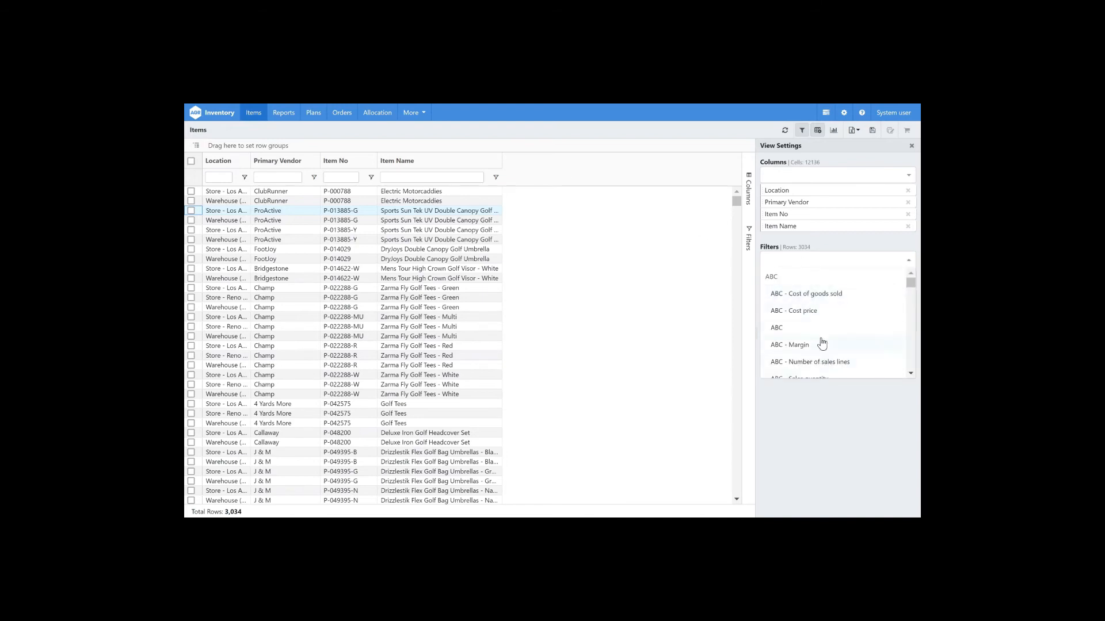
left_click(845, 299)
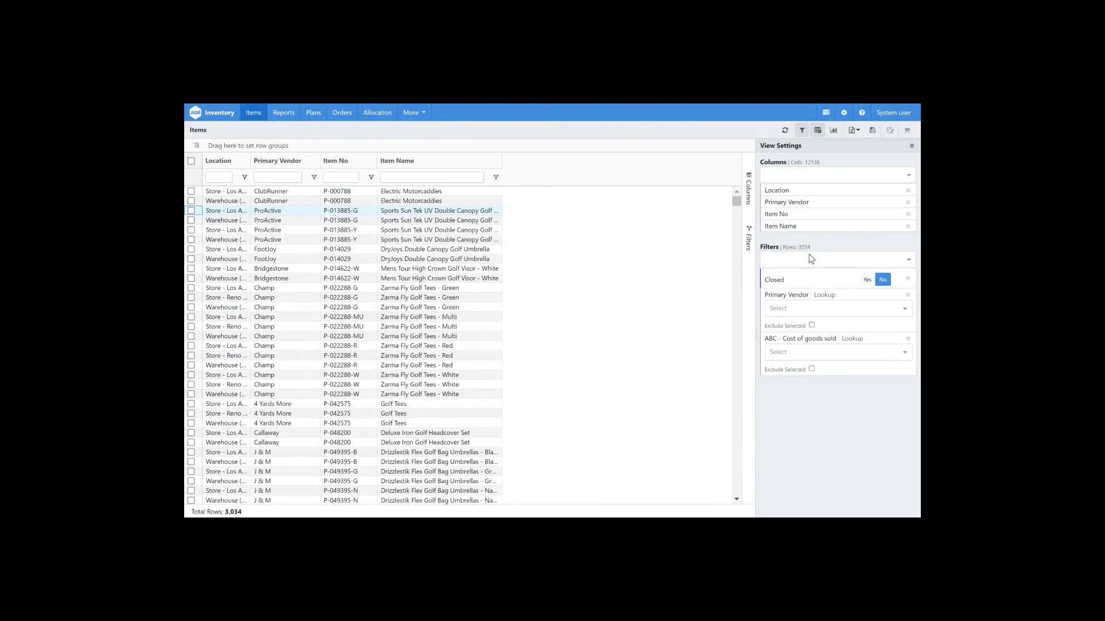
Step: Add the ABC - Cost of goods sold, Order Coverage Days and Order Frequency columns to the grid
left_click(803, 178)
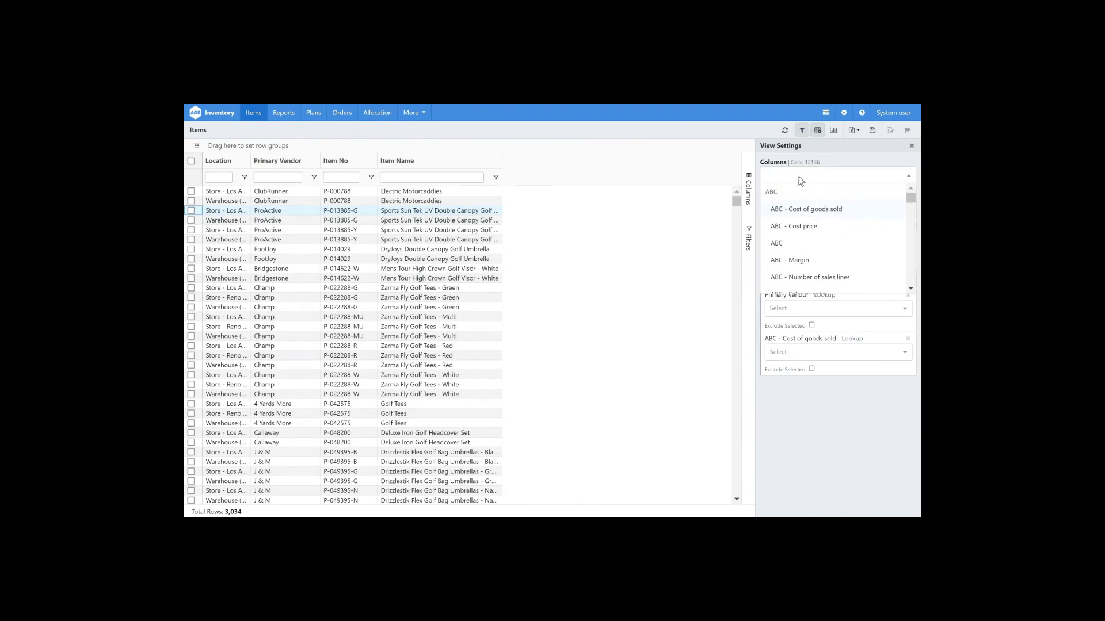
left_click(834, 210)
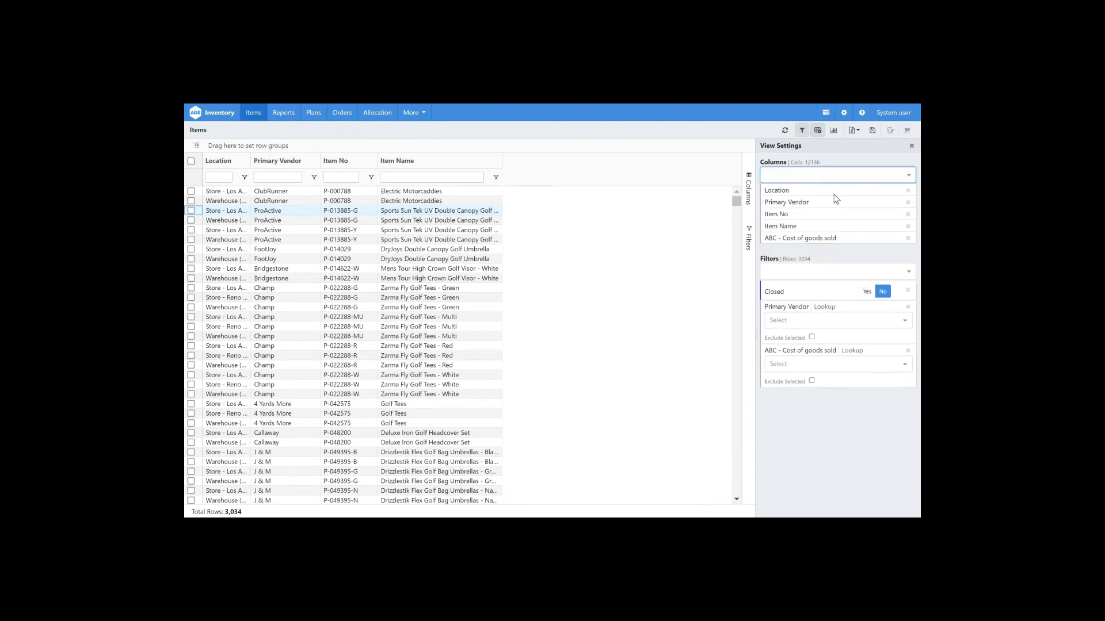
type("days")
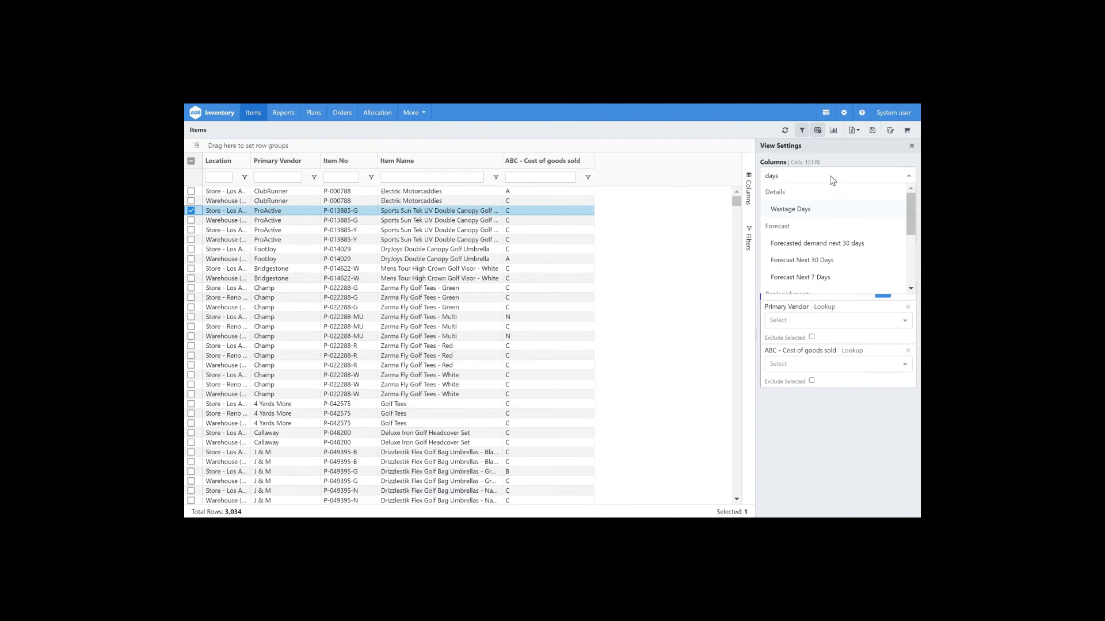
key("BackSpace")
key("BackSpace")
key("BackSpace")
key("BackSpace")
type("order cov")
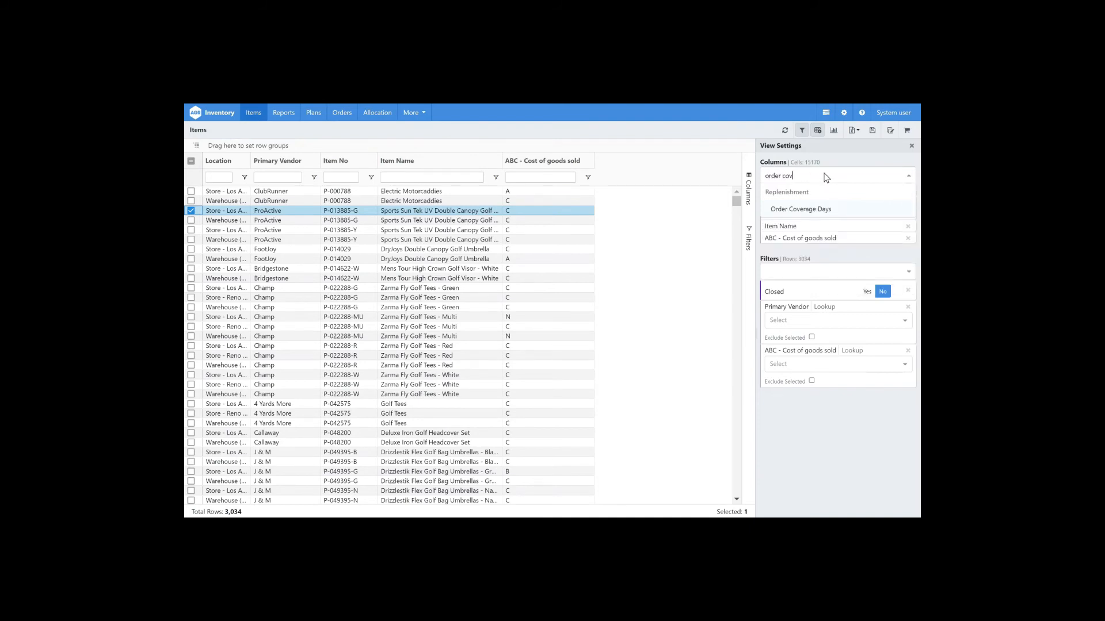
key("Return")
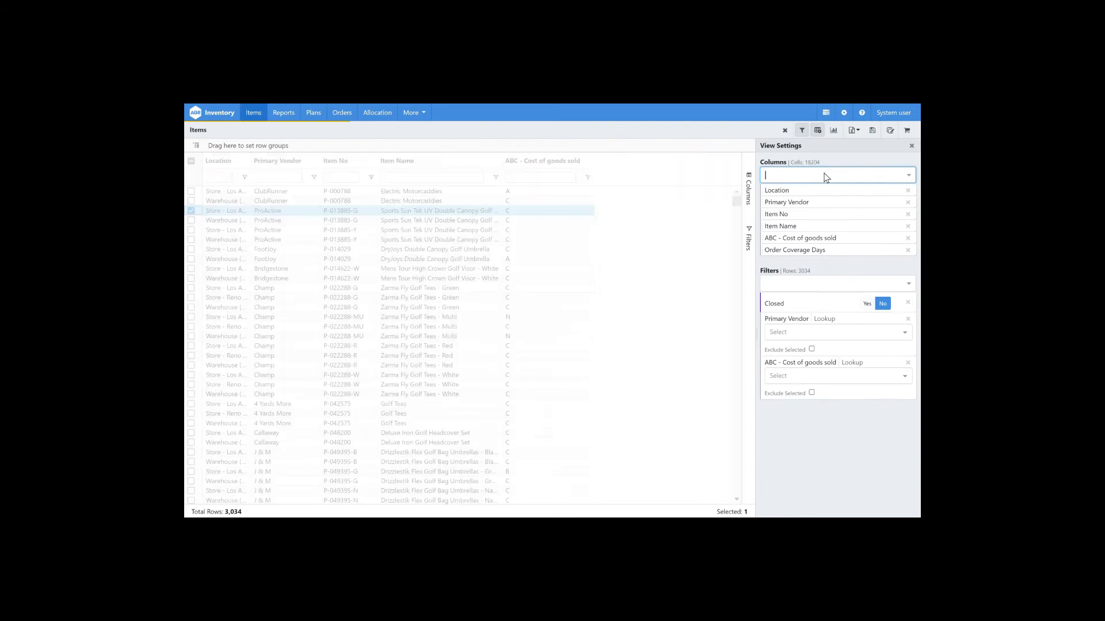
type("orde")
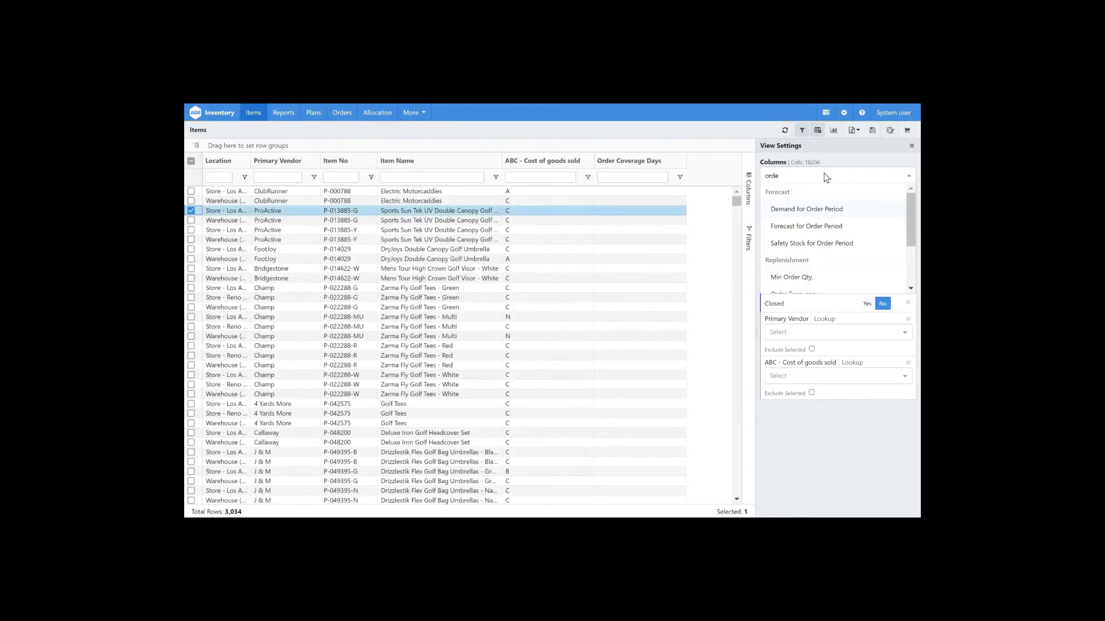
type("r fr")
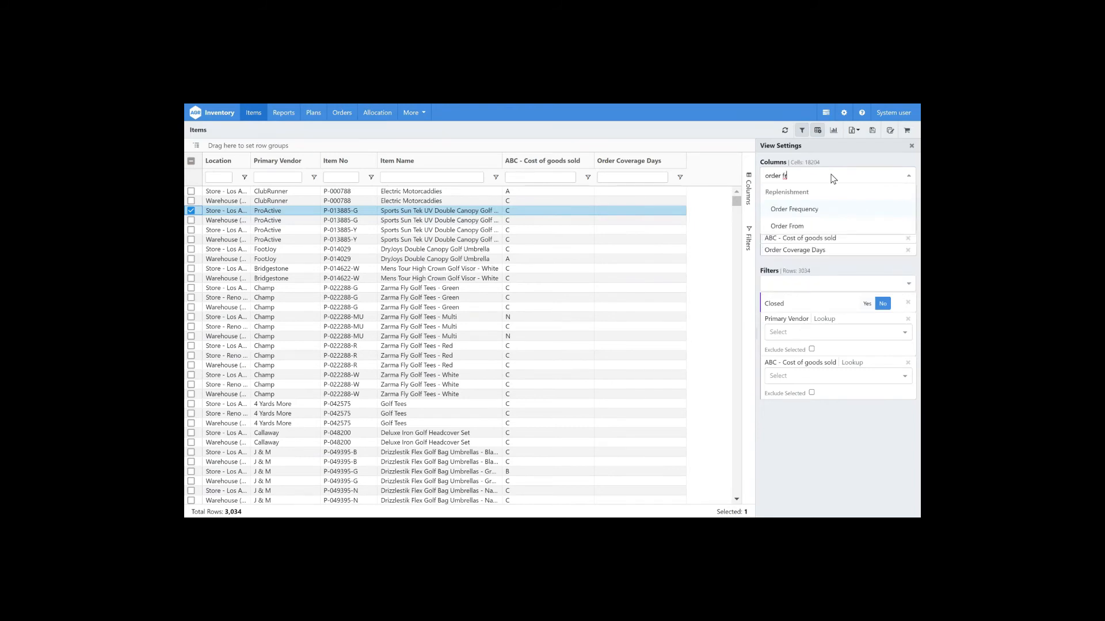
key("Return")
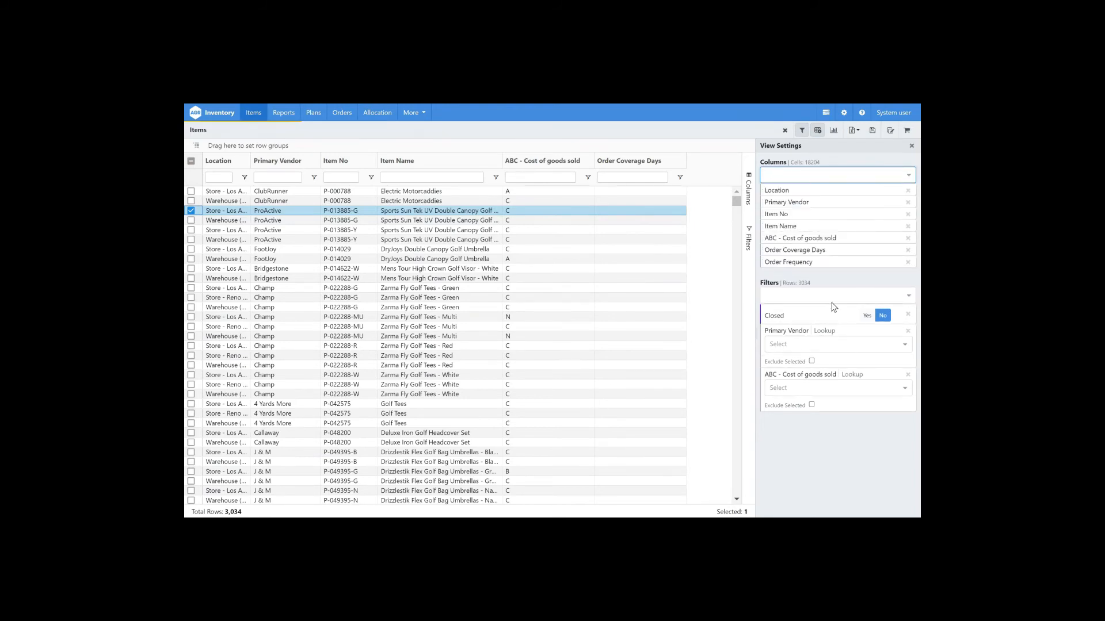
Step: Add a Location filter and set it to Warehouse (W-US)
left_click(833, 297)
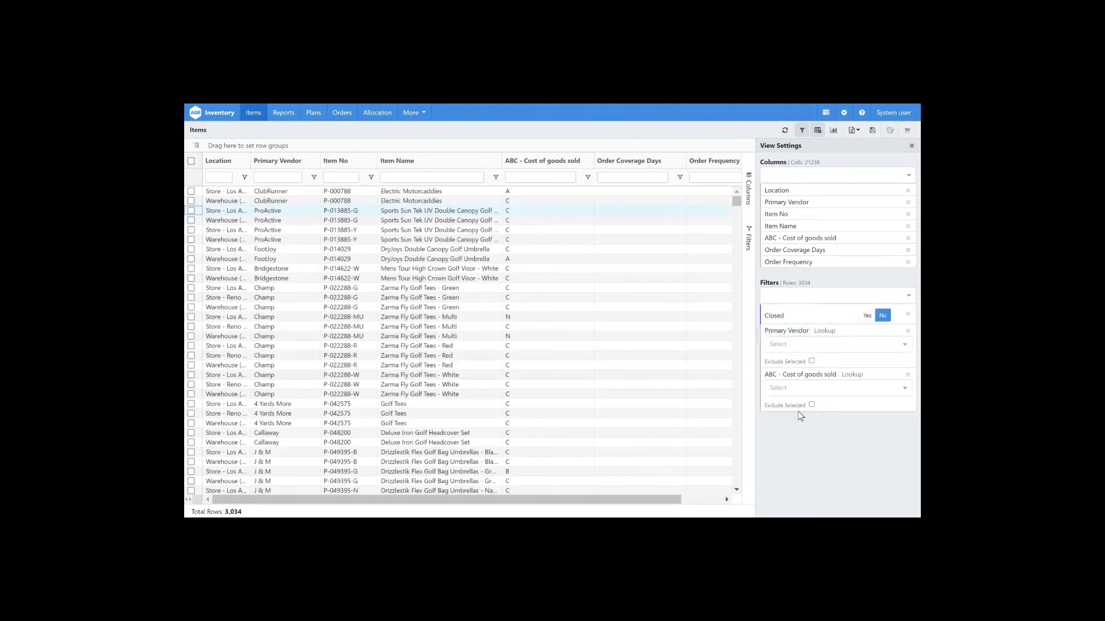
left_click(824, 298)
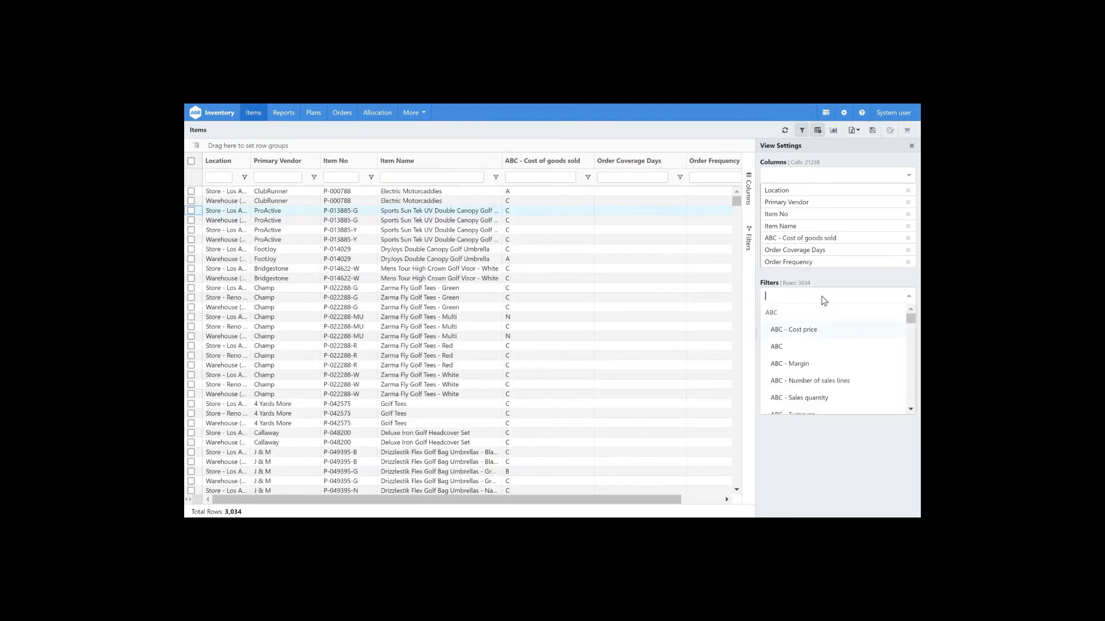
type("loc")
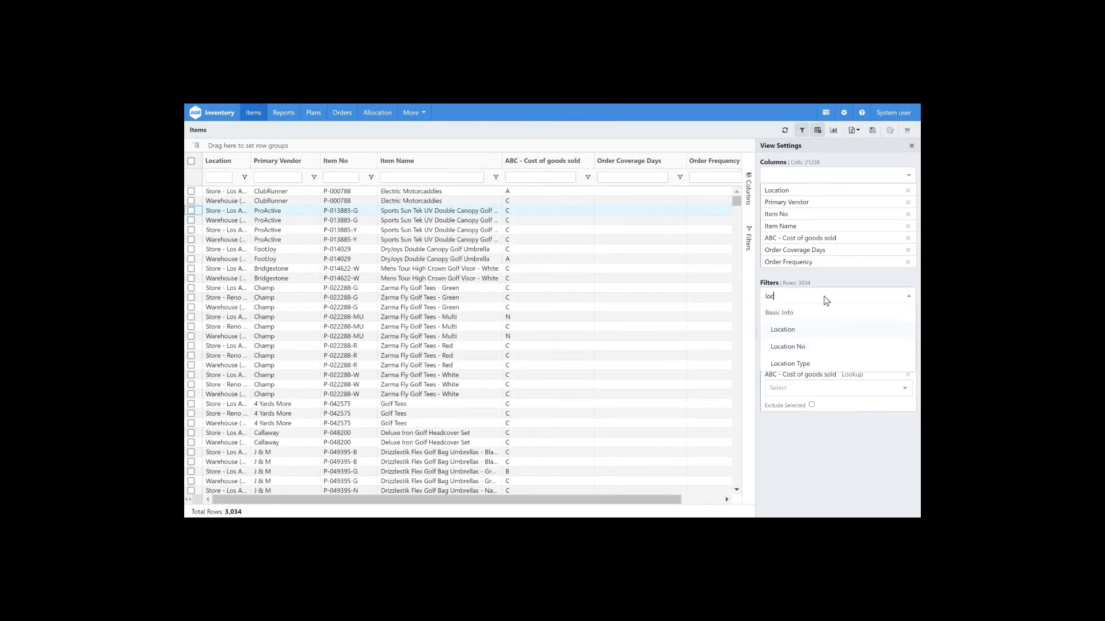
key("Return")
left_click(822, 432)
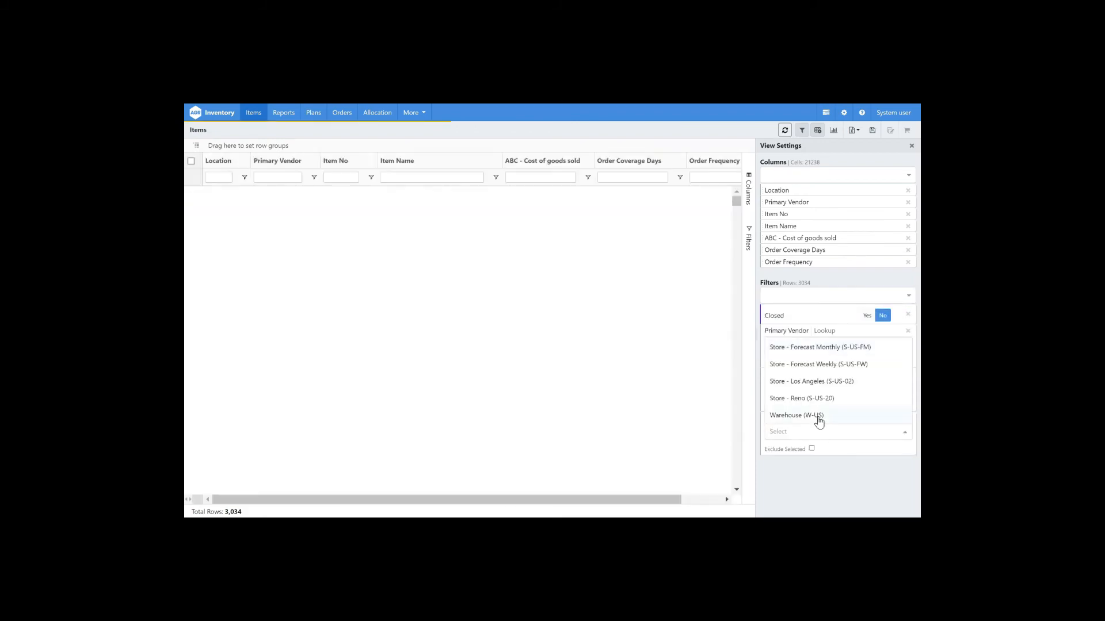
left_click(822, 415)
Step: Set the ABC - Cost of goods sold filter to A
left_click(809, 388)
type("a")
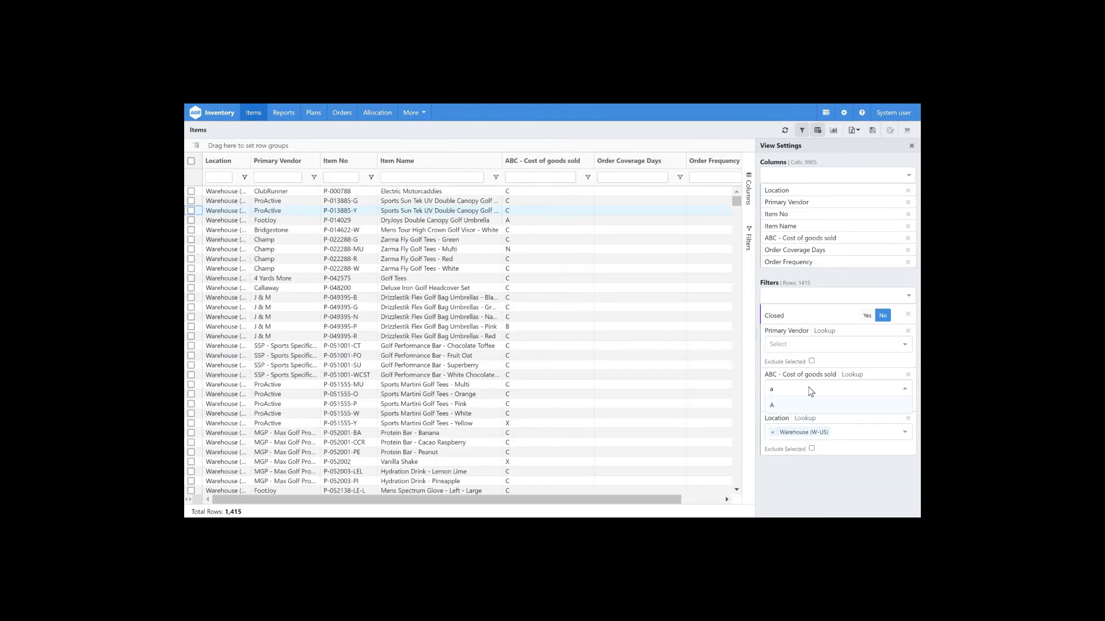
left_click(787, 407)
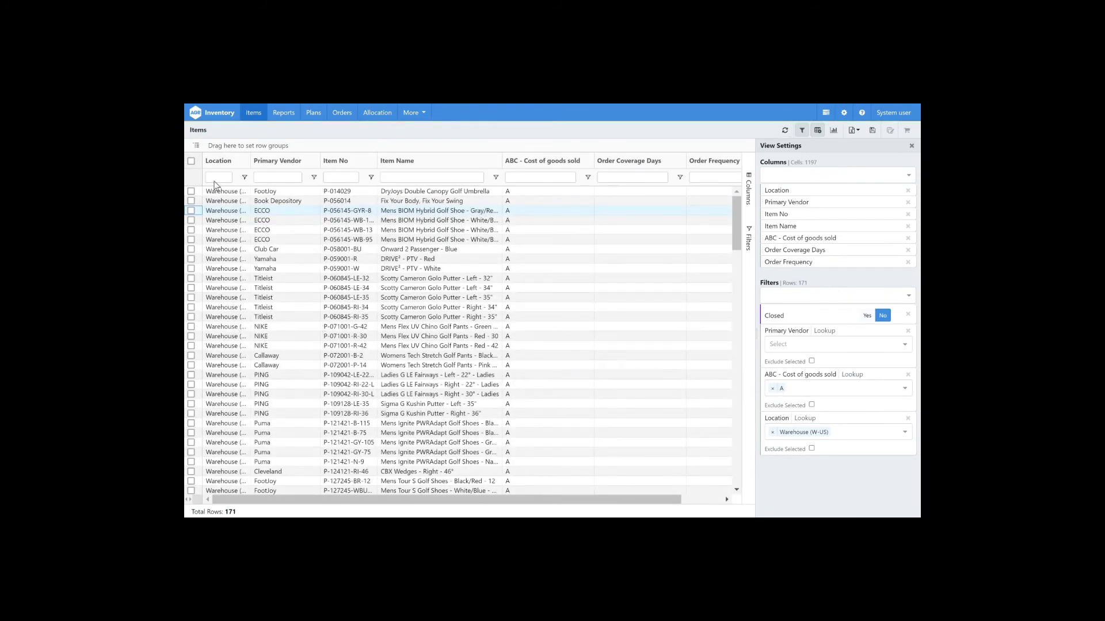
Step: Select all class A warehouse items and bulk update Order Coverage Days to 15 and Order Frequency Days to 7, then refresh the grid
left_click(191, 161)
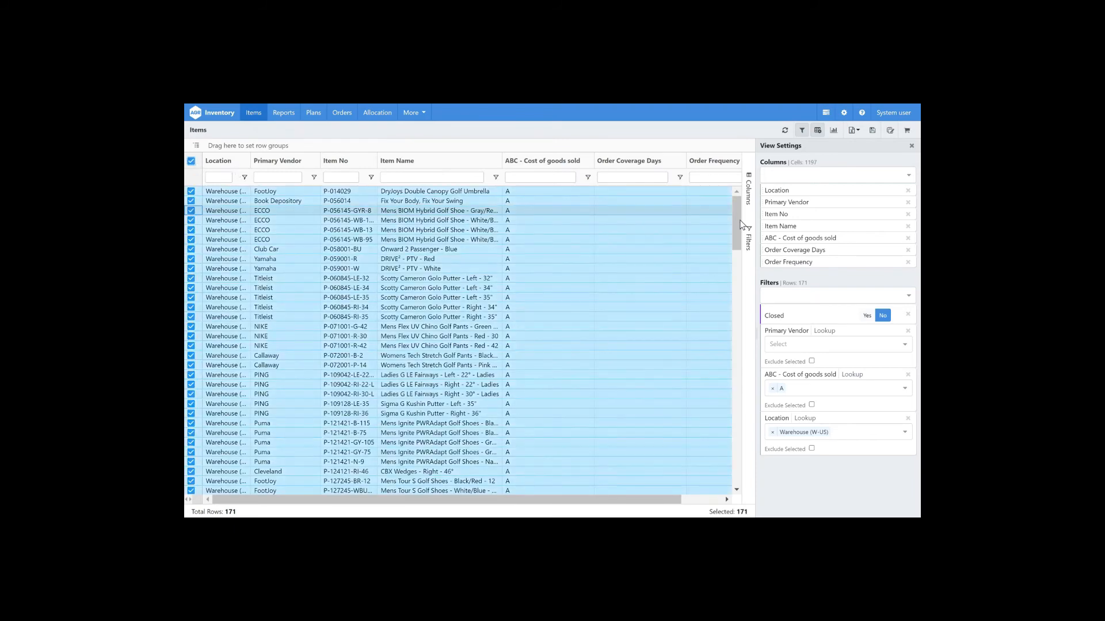
left_click(889, 131)
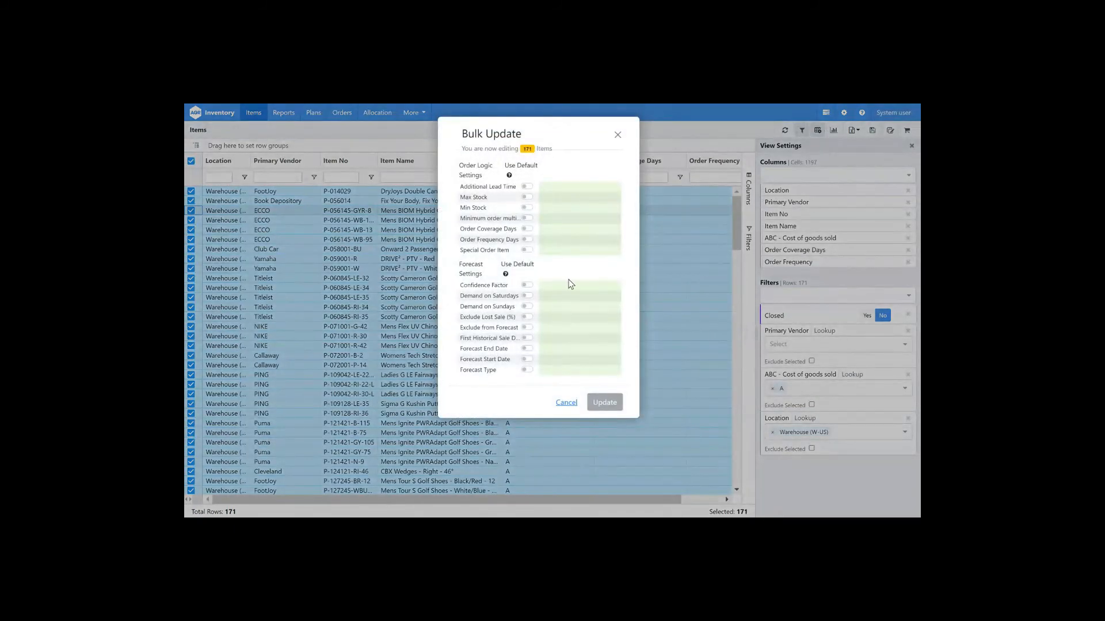
left_click(563, 229)
type("15")
key("Tab")
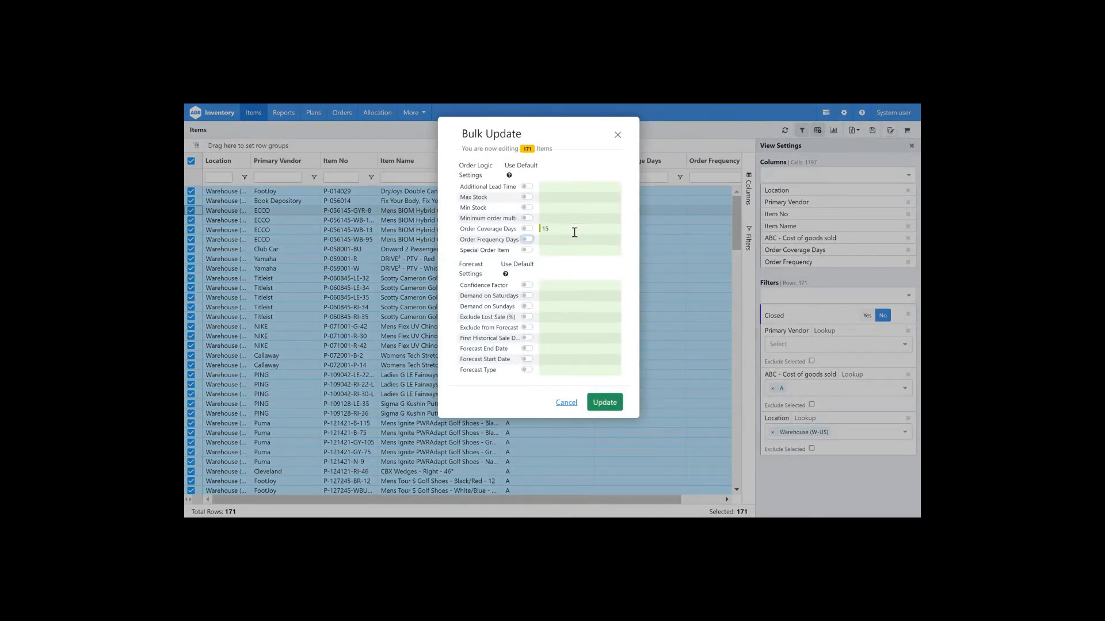
left_click(593, 240)
type("7")
left_click(611, 404)
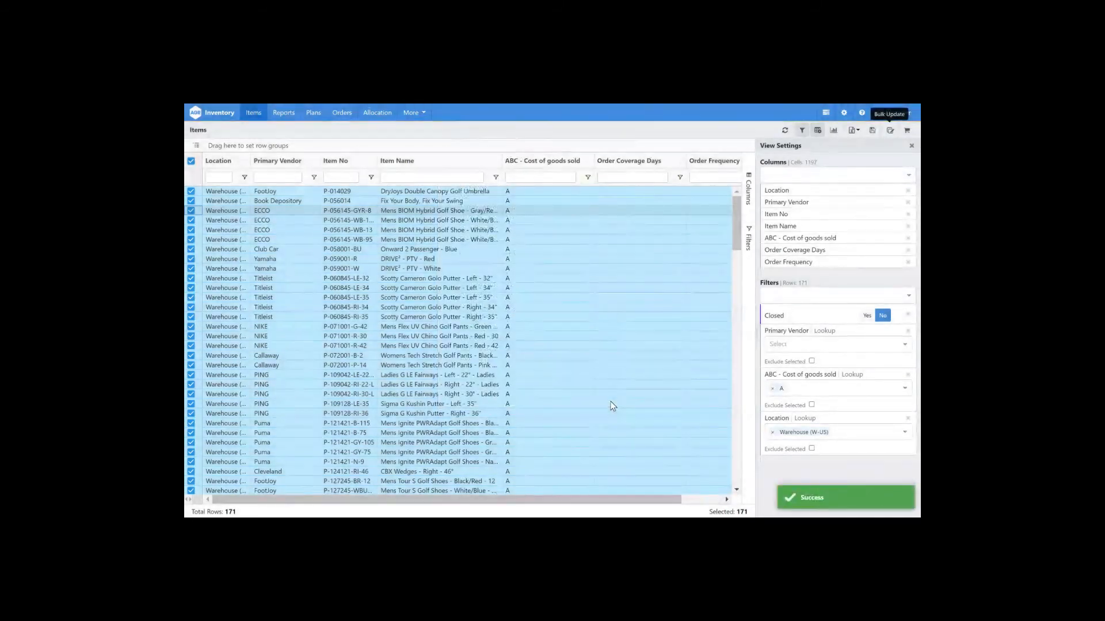
left_click(784, 131)
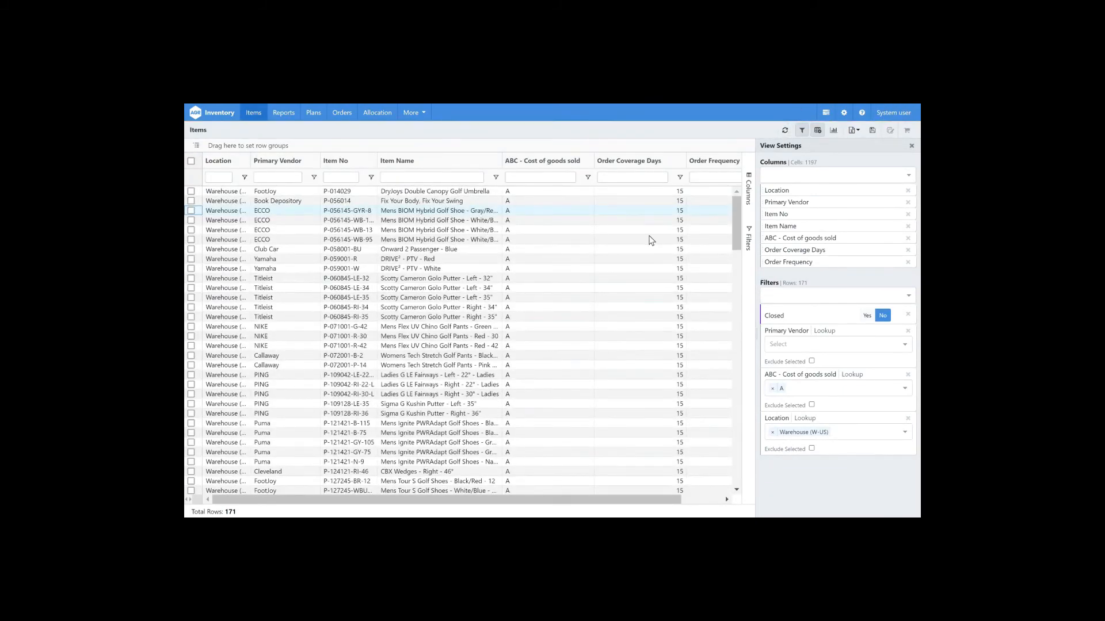
Step: Change the ABC - Cost of goods sold filter to B
left_click(772, 389)
type("b")
key("Return")
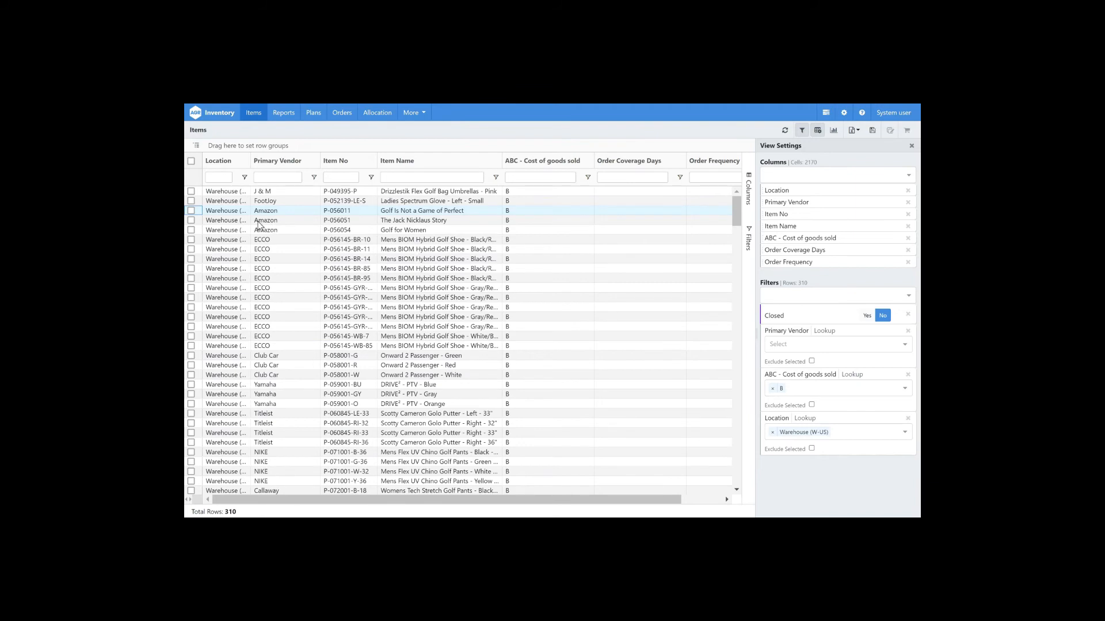
Step: Select all class B warehouse items and bulk update Order Coverage Days to 45 and Order Frequency Days to 7
left_click(191, 163)
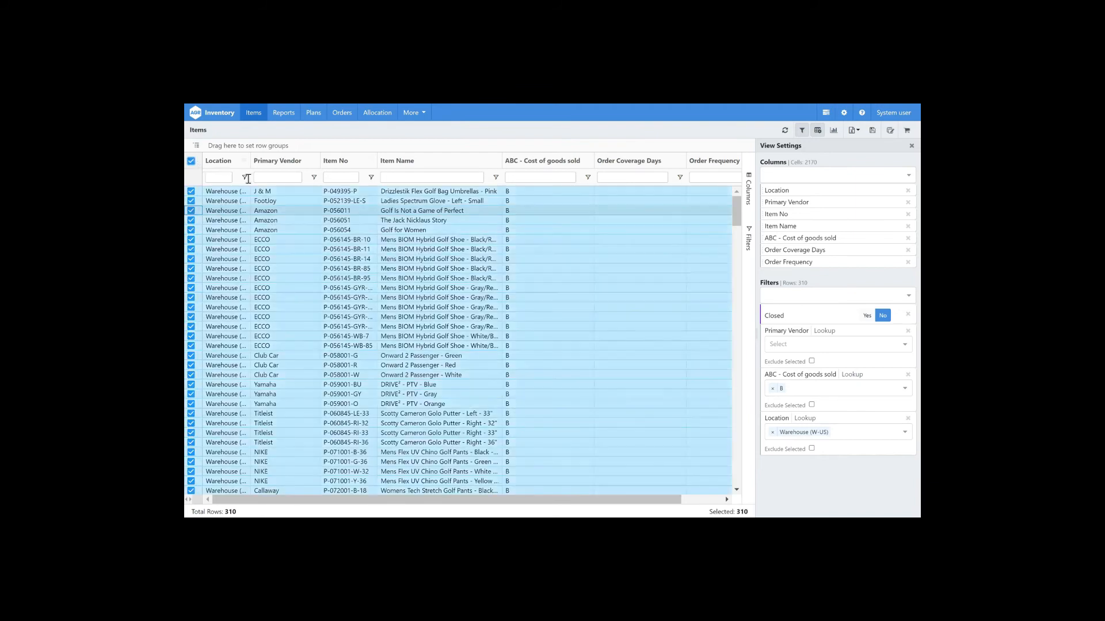
left_click(891, 132)
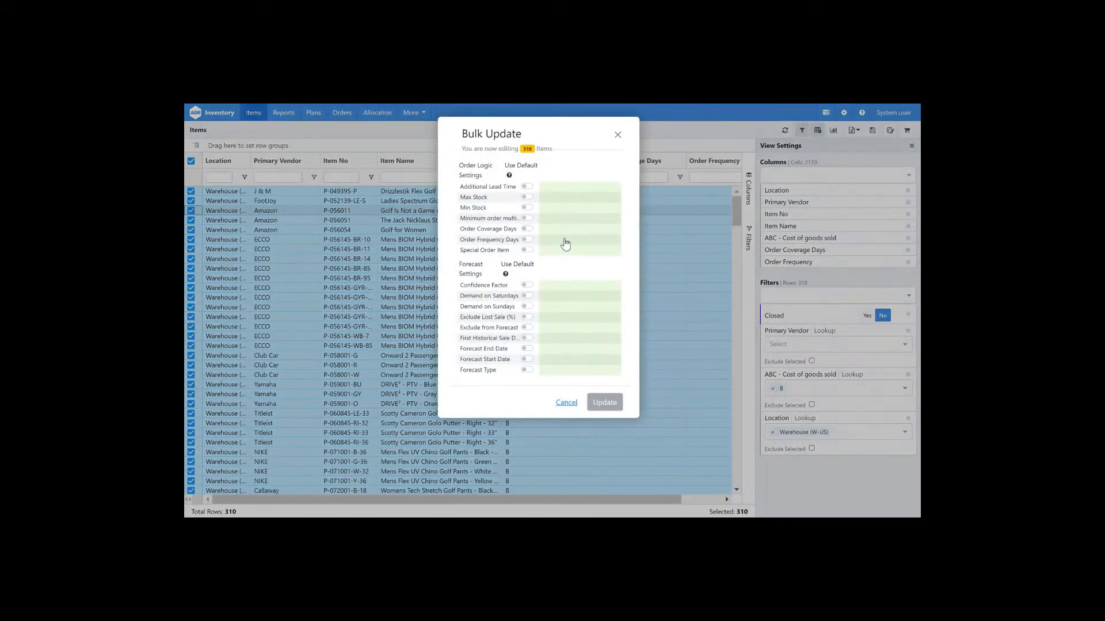
left_click(595, 229)
type("45")
left_click(604, 240)
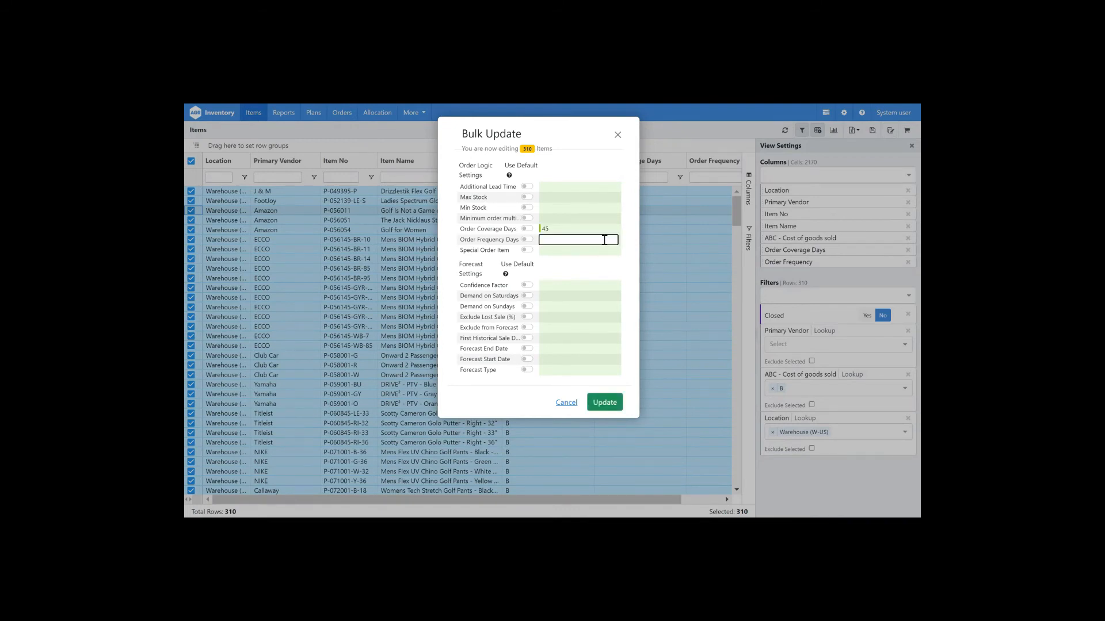
key("Return")
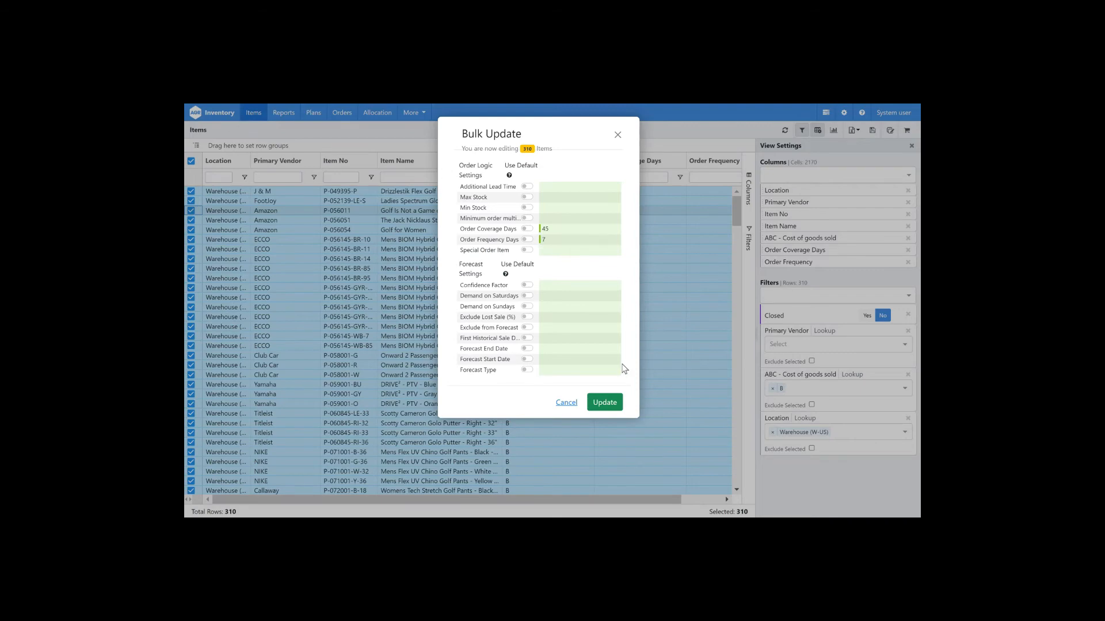
left_click(609, 405)
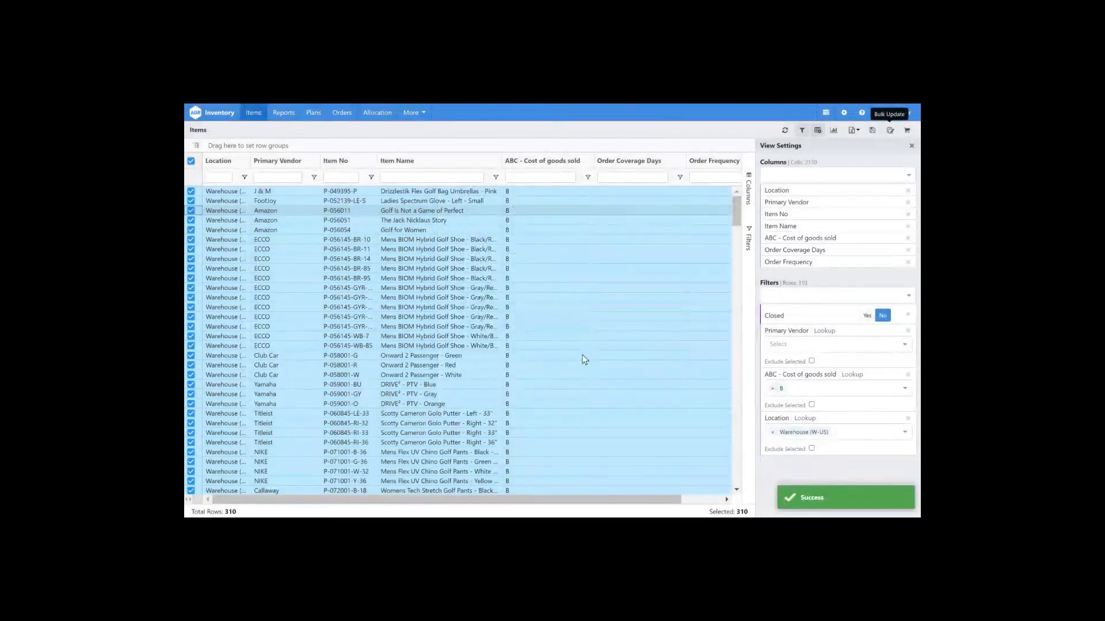
Step: Change the ABC - Cost of goods sold filter to C and select all listed items
left_click(772, 388)
type("C")
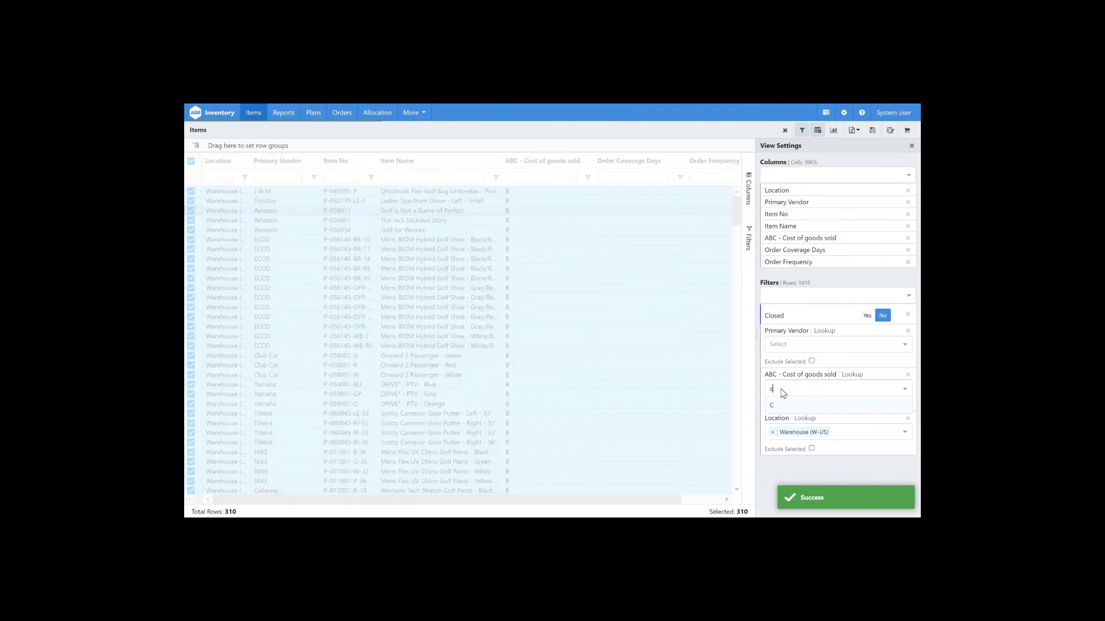
key("Return")
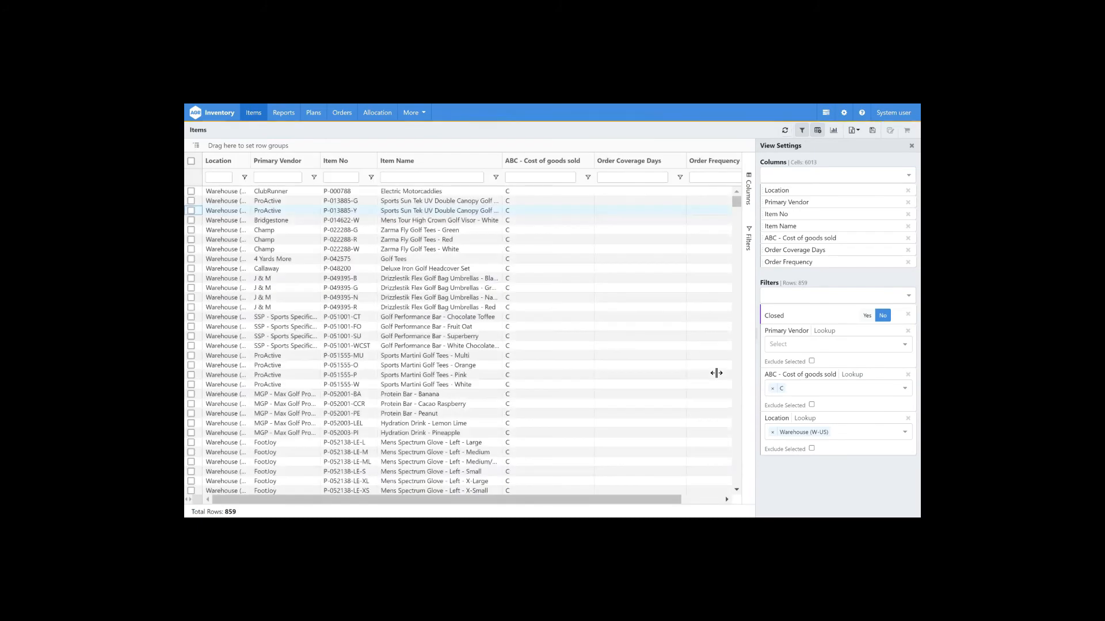
left_click(191, 161)
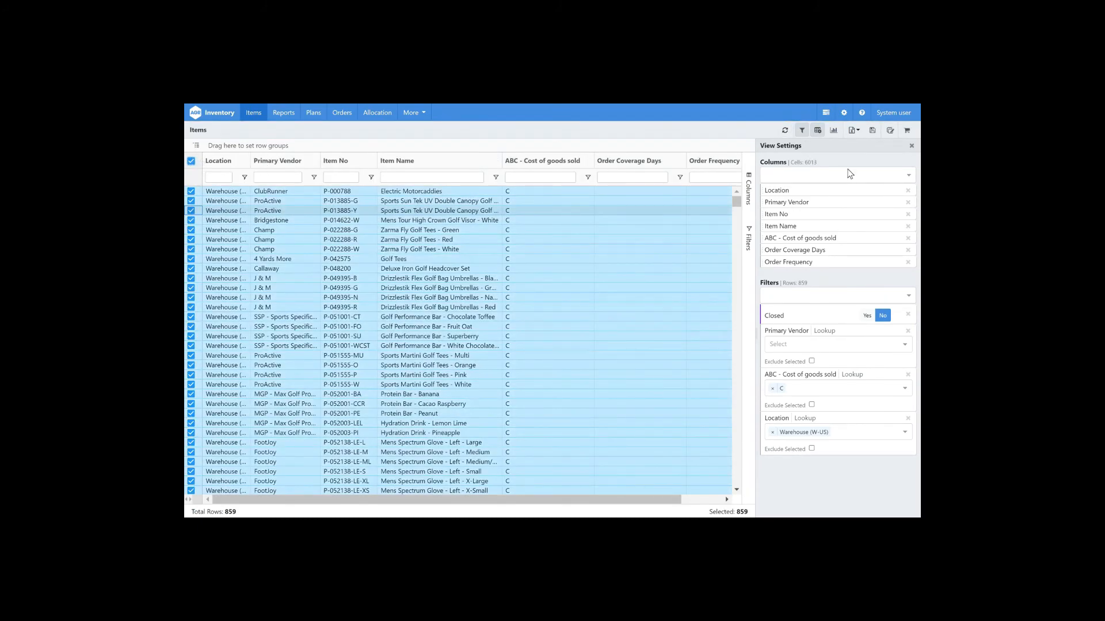
Step: Bulk update all selected class C items with Order Coverage Days 180 and Order Frequency Days 7
left_click(891, 133)
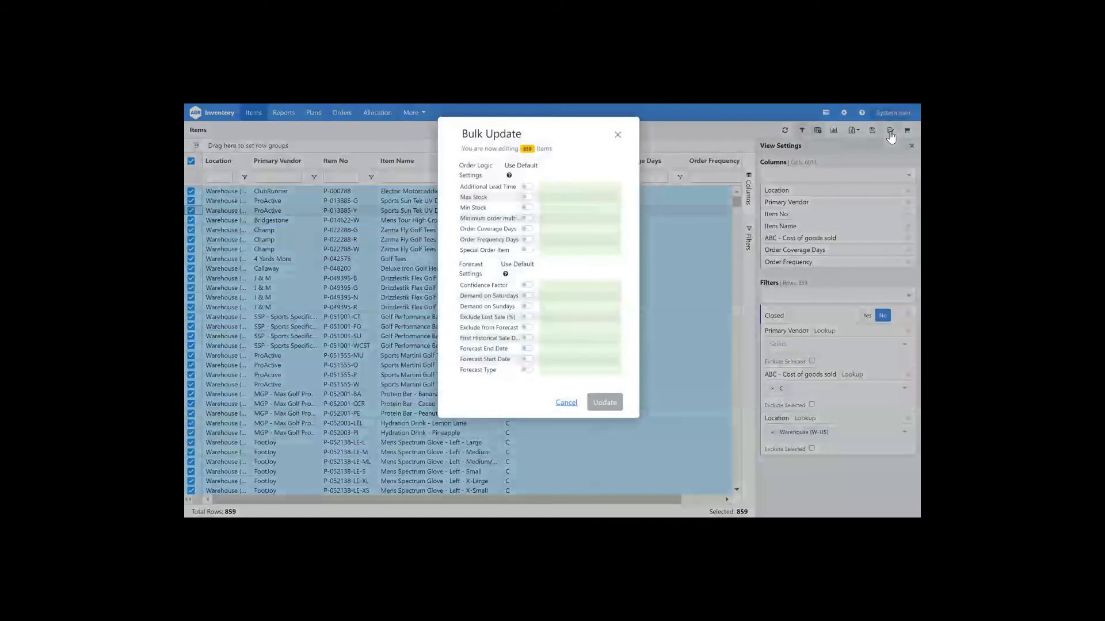
left_click(577, 229)
type("180")
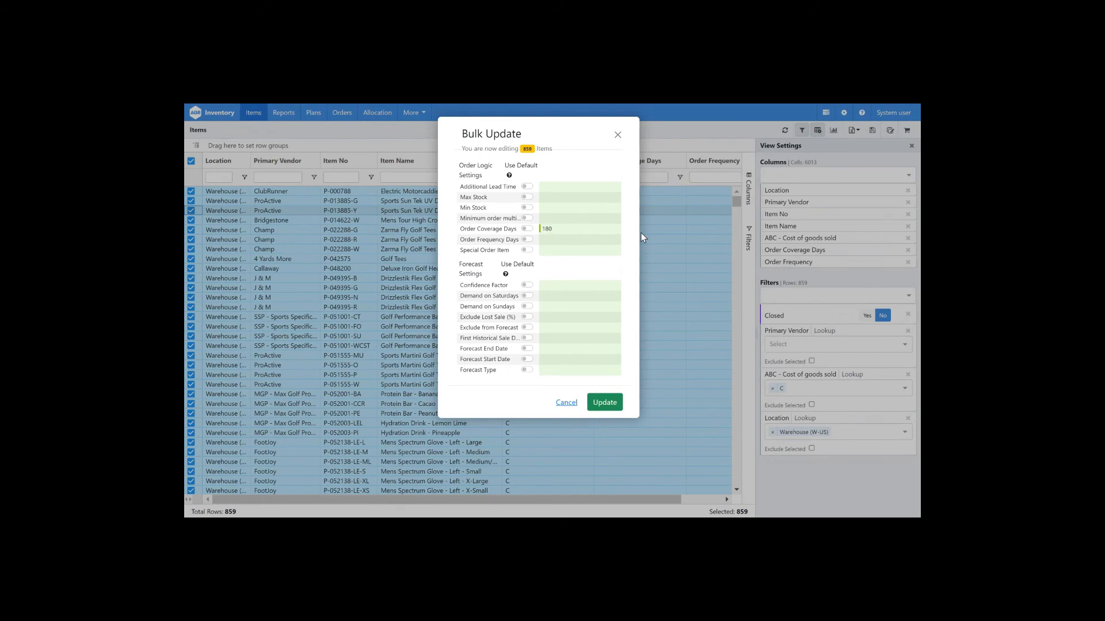
left_click(566, 239)
type("7")
key("Return")
left_click(618, 406)
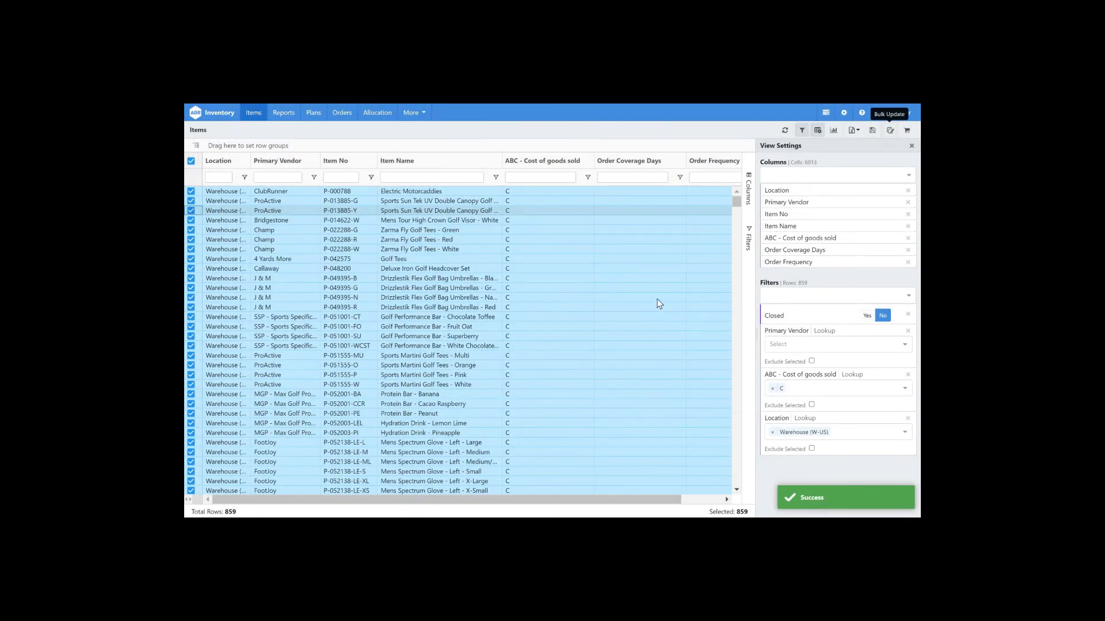
Step: Clear the ABC filter, group items by ABC class with Order Coverage Days and Order Frequency columns first, then ungroup
left_click(773, 389)
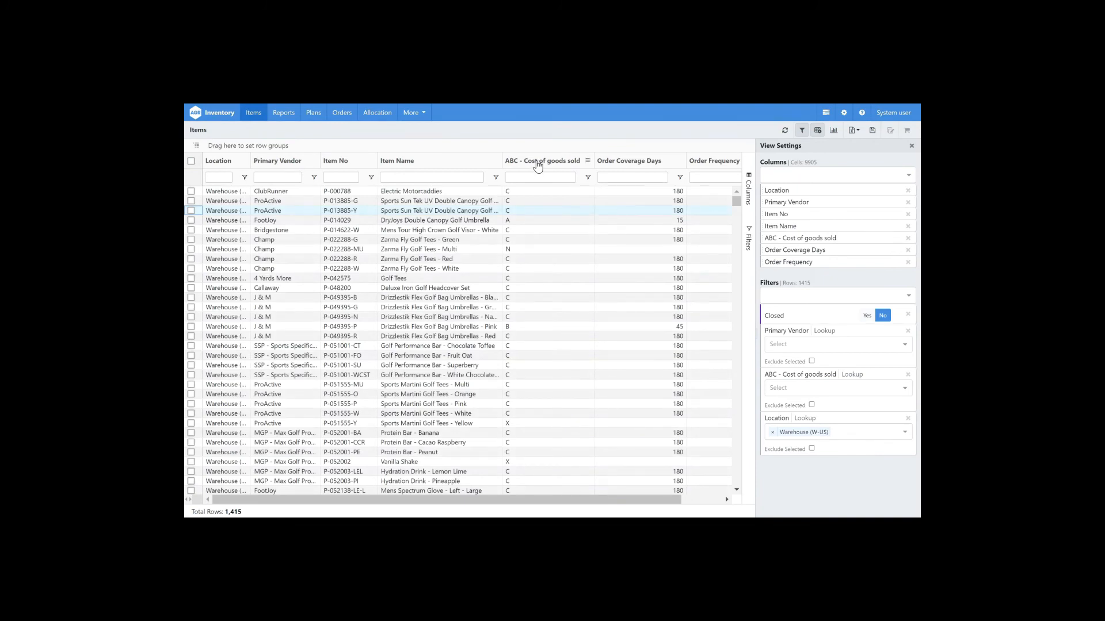
left_click_drag(536, 166, 532, 150)
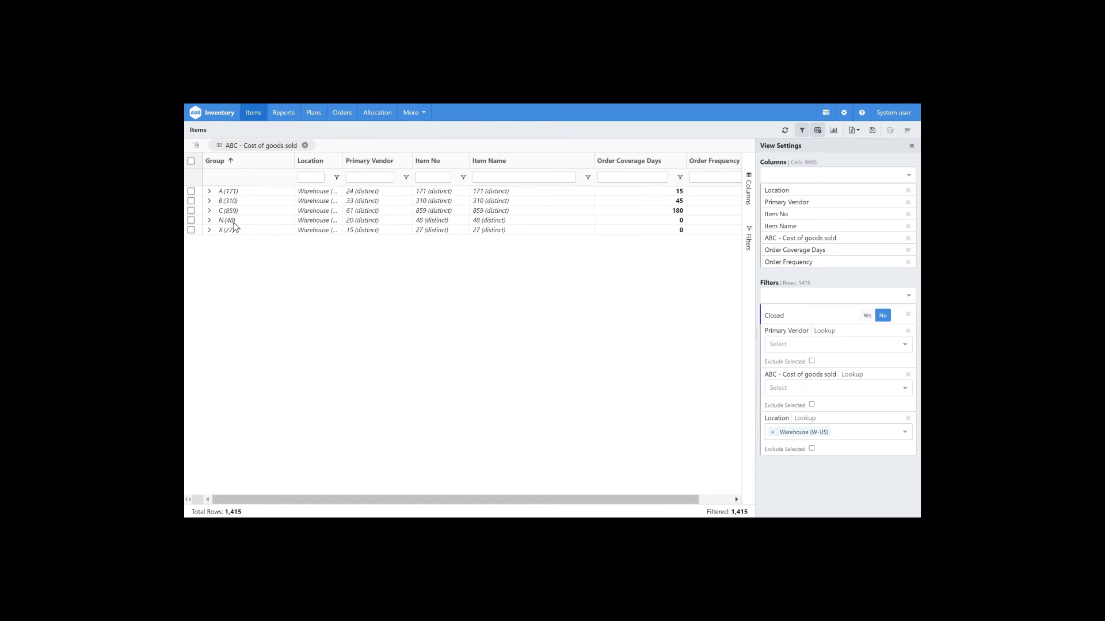
left_click_drag(639, 166, 324, 174)
left_click_drag(719, 167, 440, 171)
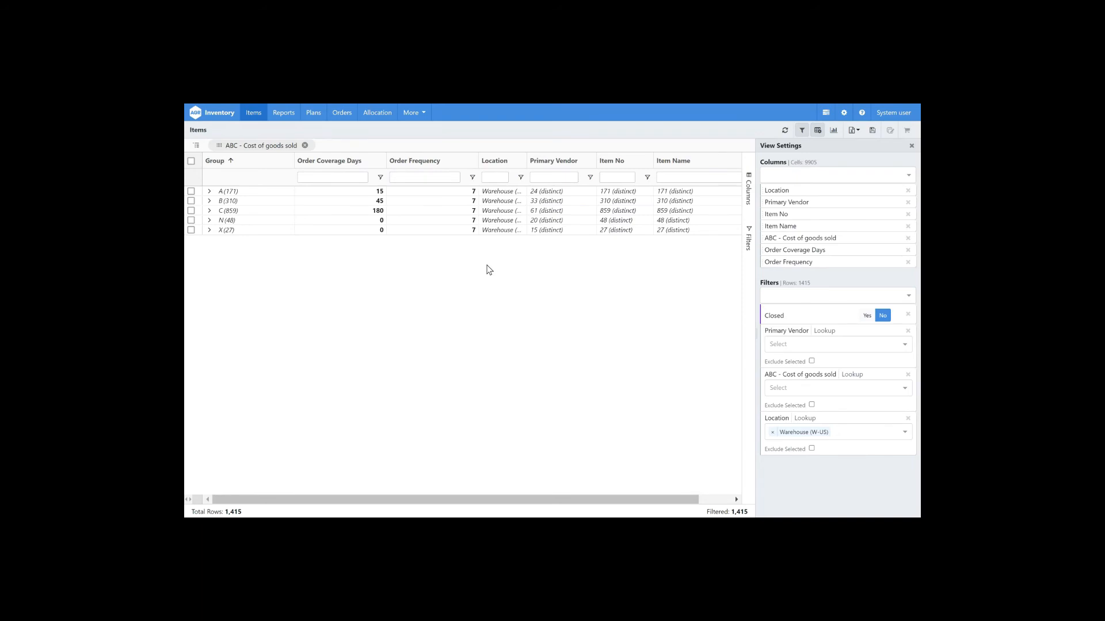
left_click(306, 145)
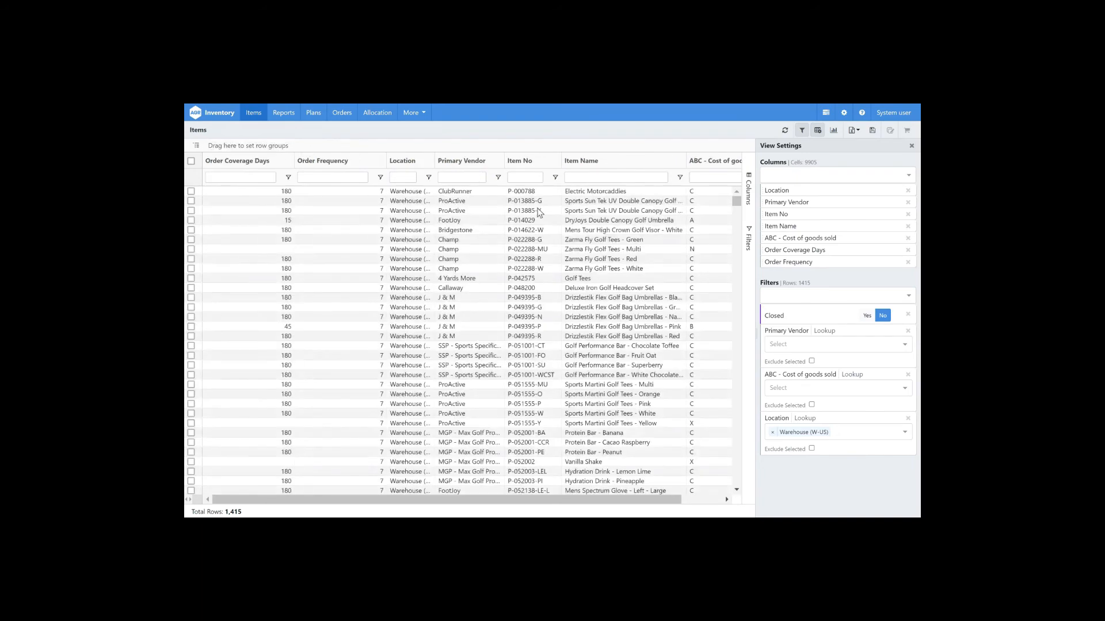
Step: Open several items in the detail panel to review their sales and stock charts
left_click(535, 212)
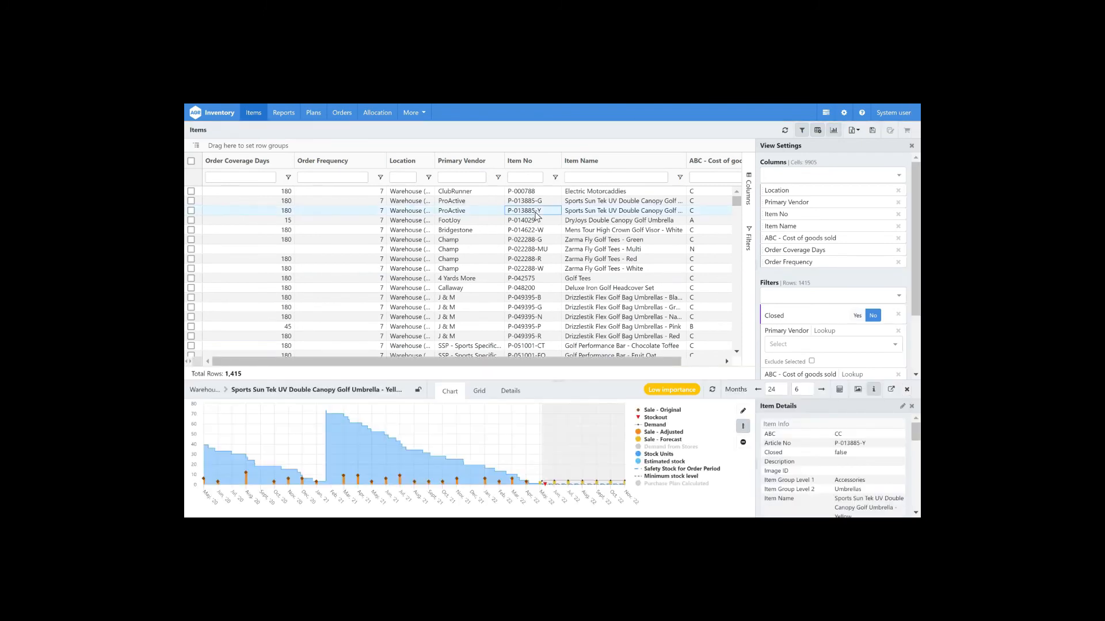
left_click(837, 135)
left_click(837, 135)
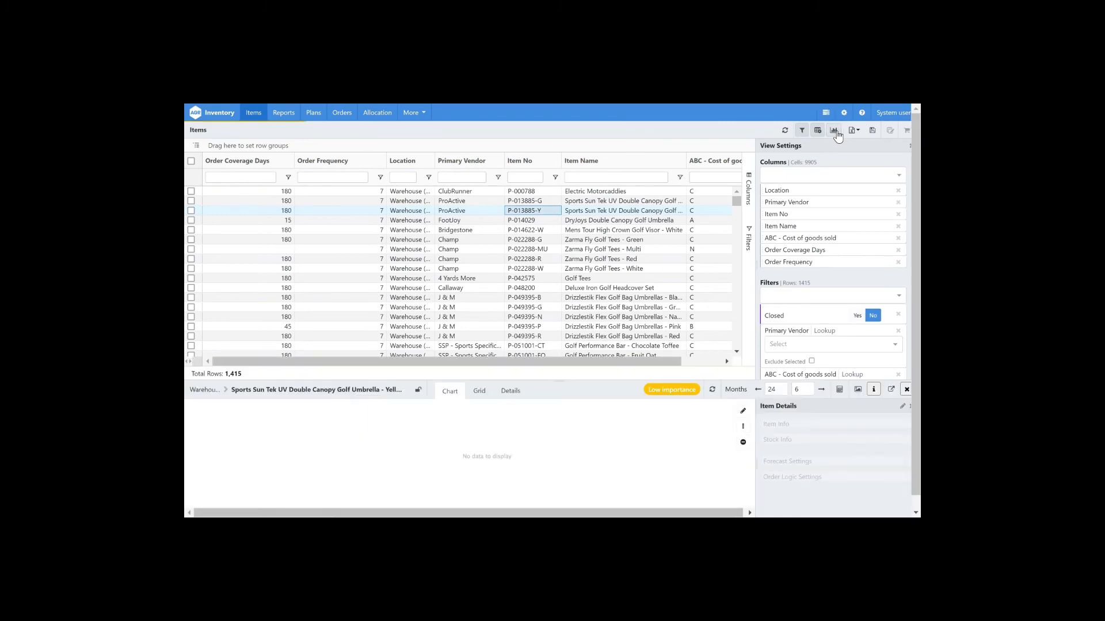
scroll(460, 259, "down", 5)
left_click(457, 251)
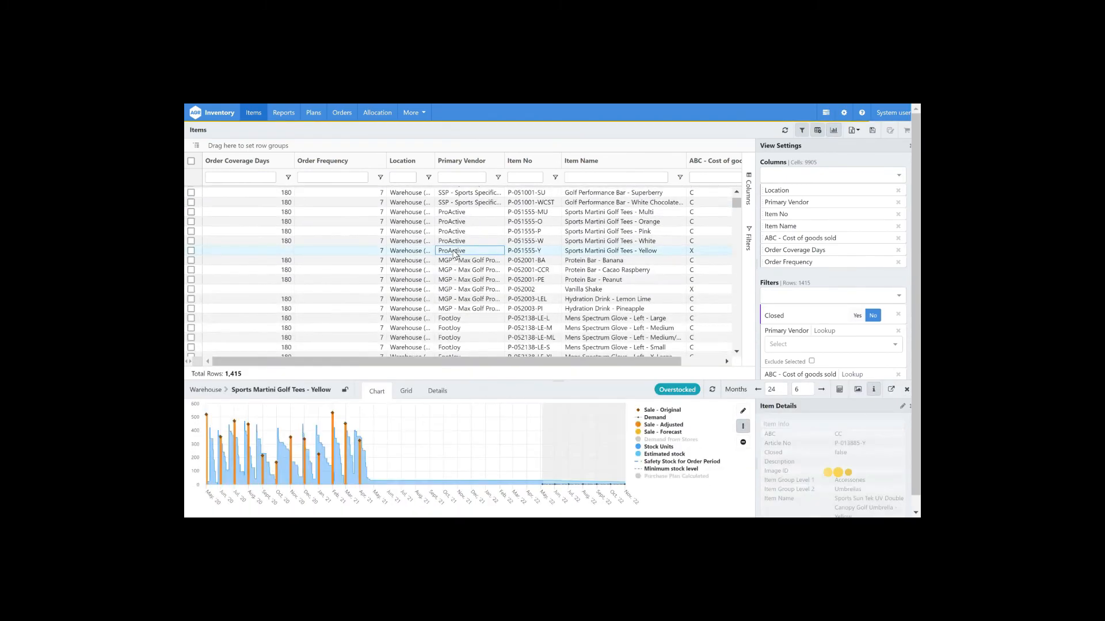
left_click(458, 262)
left_click(459, 271)
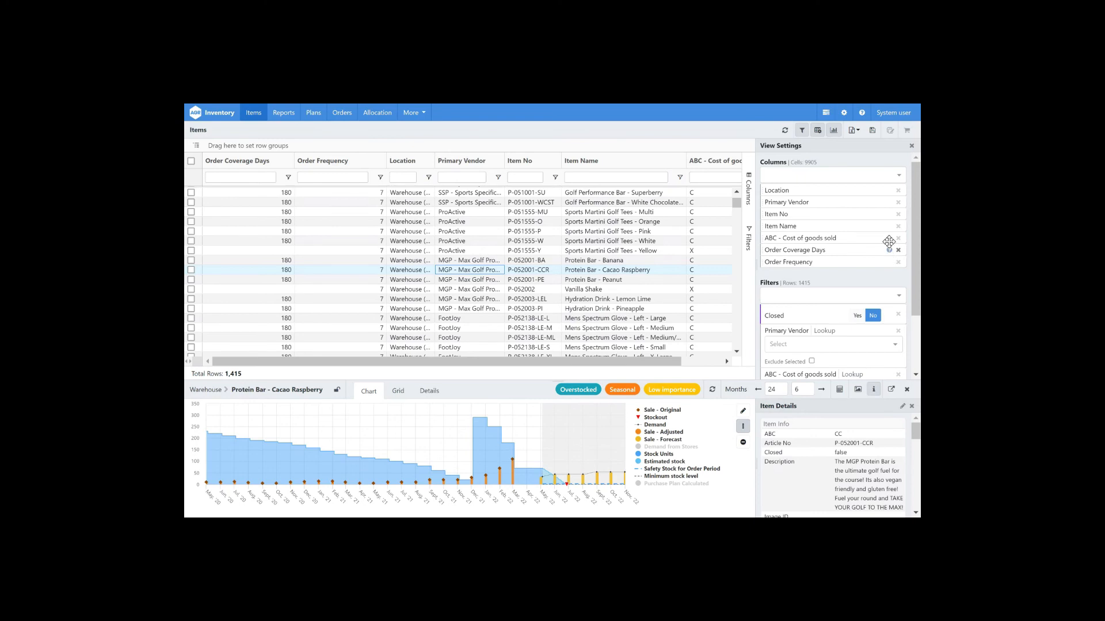
mouse_move(890, 233)
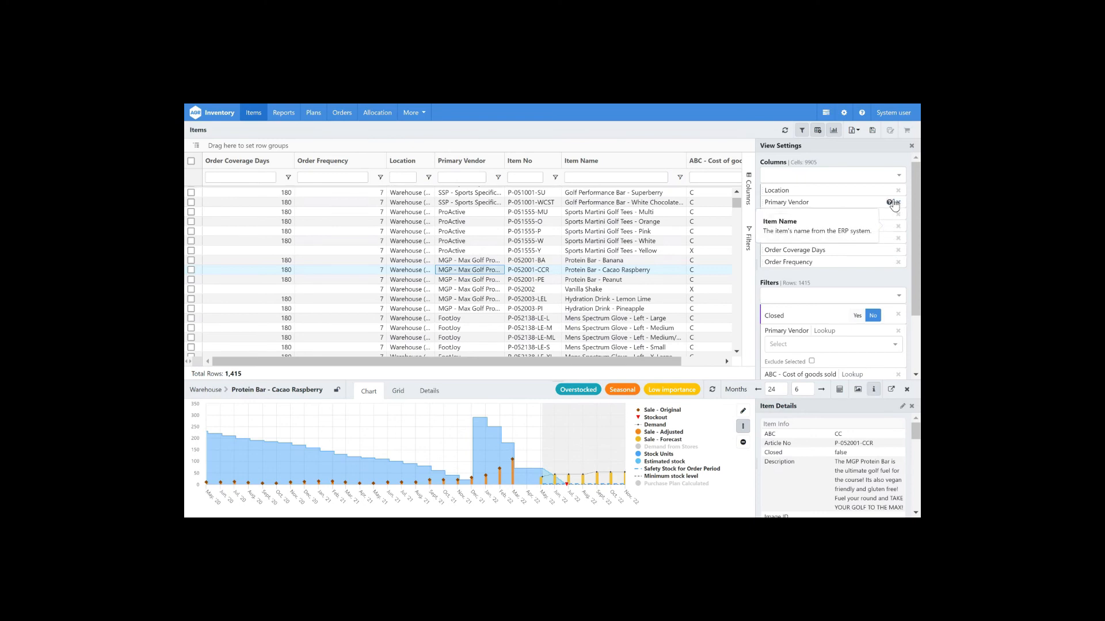
mouse_move(892, 210)
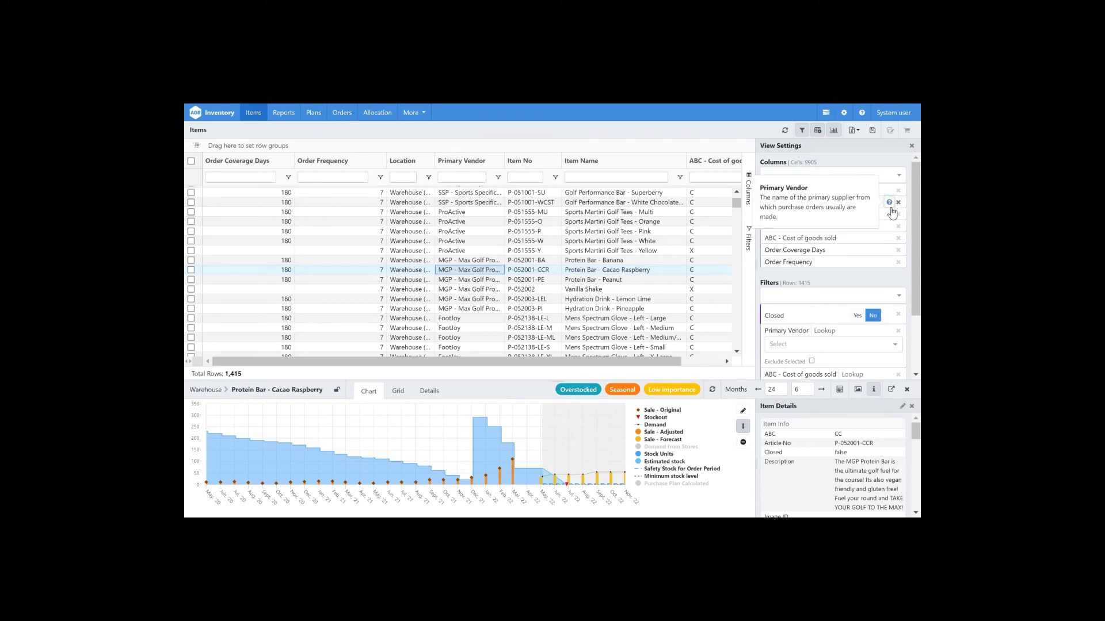
Step: Reorder the grid columns so Location, Primary Vendor, Item Name and Item No come first
left_click_drag(589, 162, 520, 163)
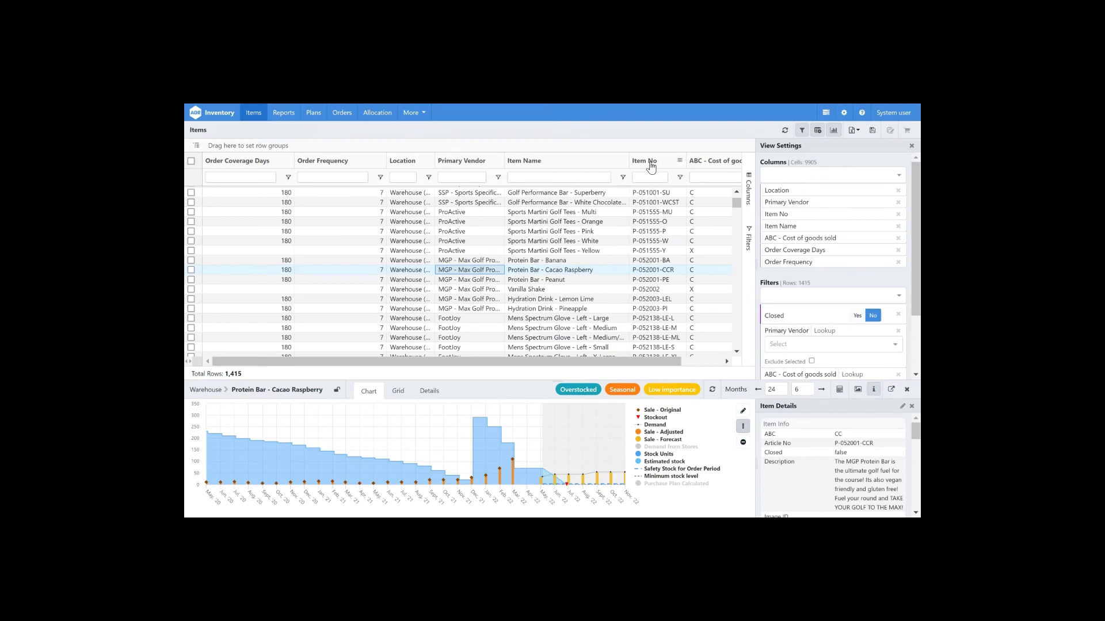
mouse_move(803, 190)
left_mouse_down()
mouse_move(806, 204)
mouse_move(805, 183)
left_mouse_up()
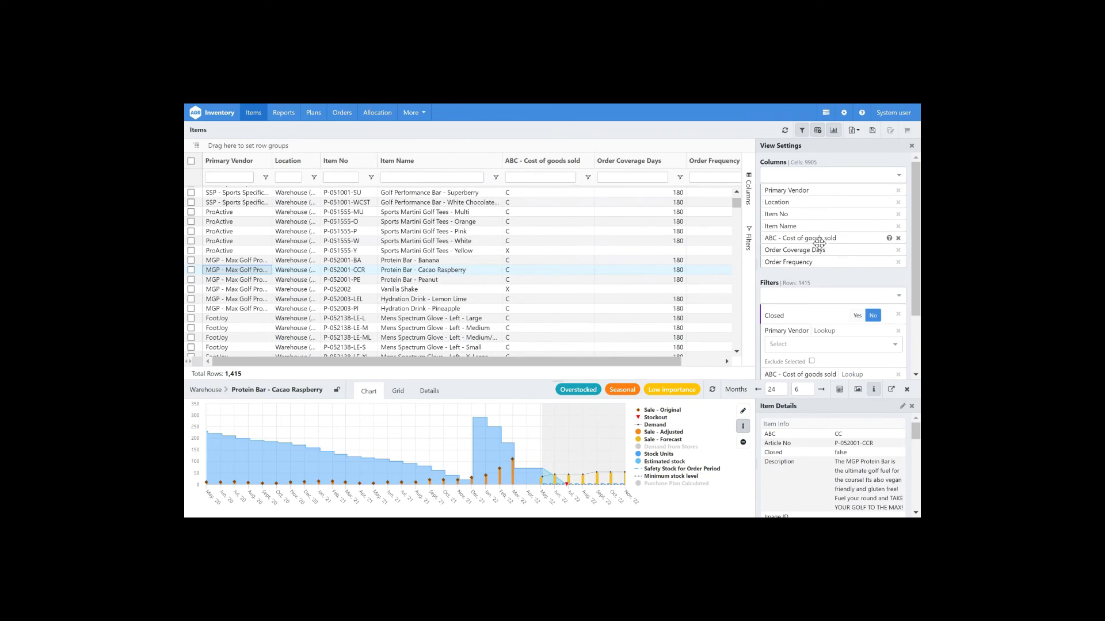
left_click_drag(814, 228, 816, 214)
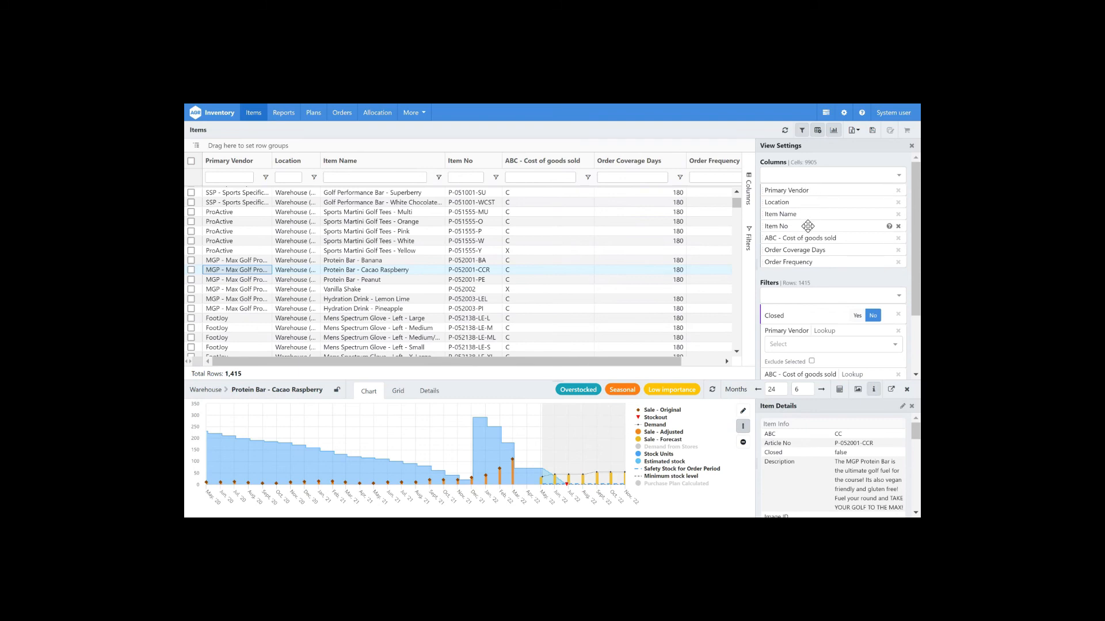
left_click_drag(815, 196, 813, 207)
left_click_drag(338, 167, 271, 166)
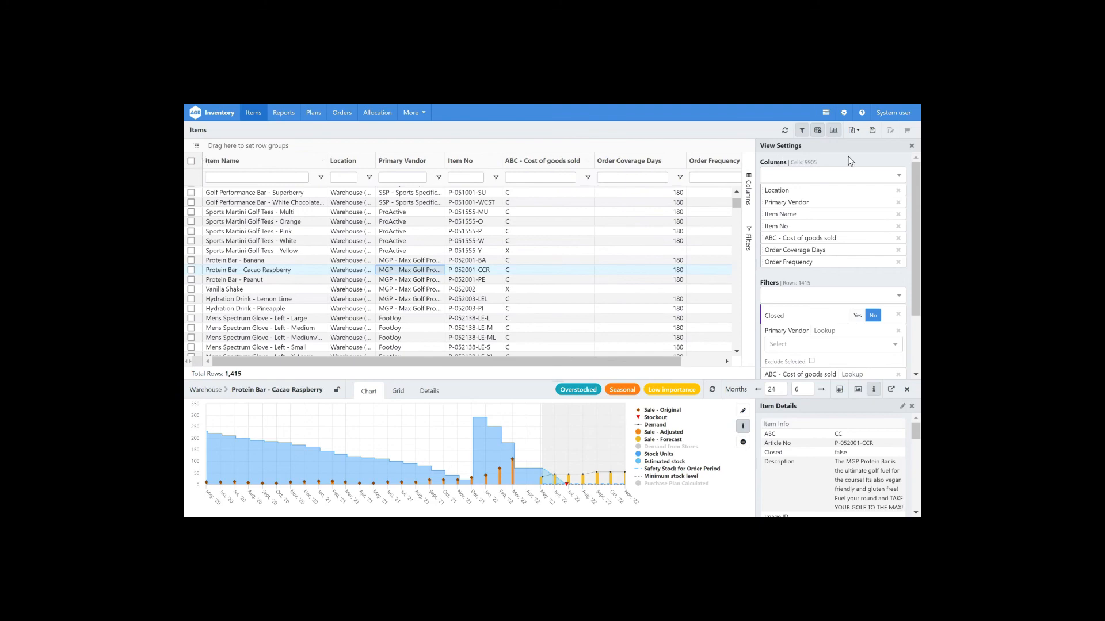
Step: Start saving the view as a report named Order report ABC and switch between sharing options
left_click(873, 130)
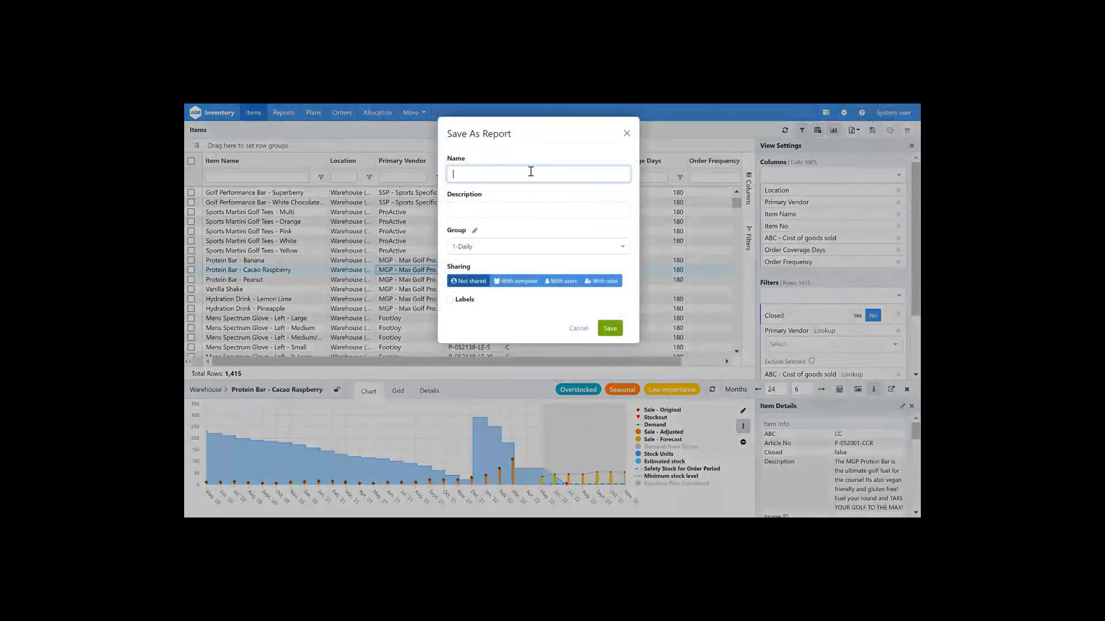
type("Order report ABC")
left_click(508, 285)
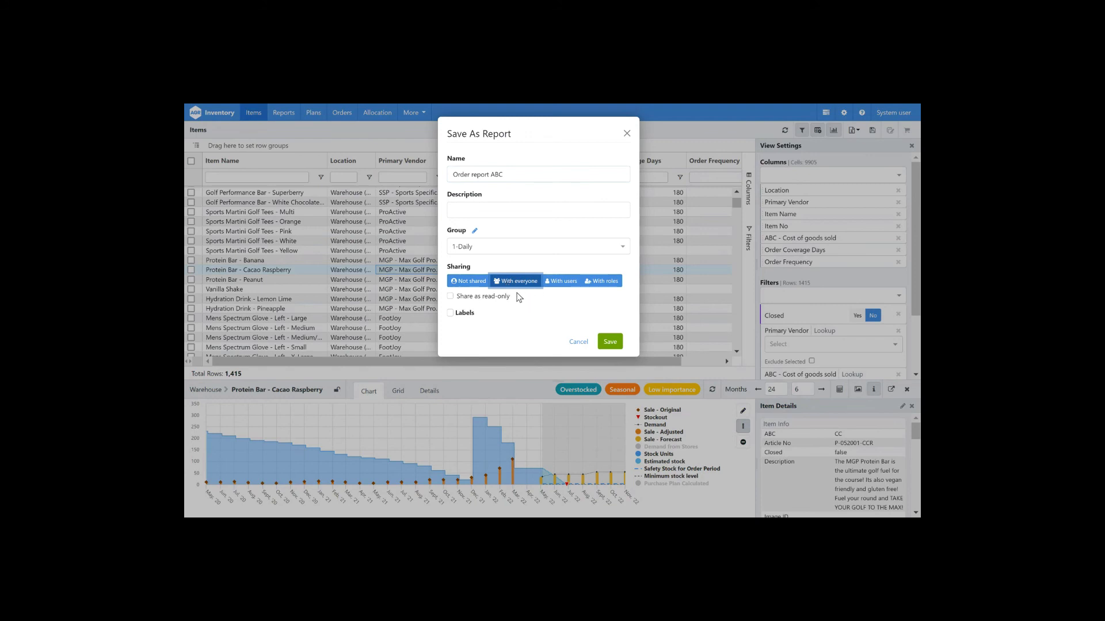
left_click(564, 287)
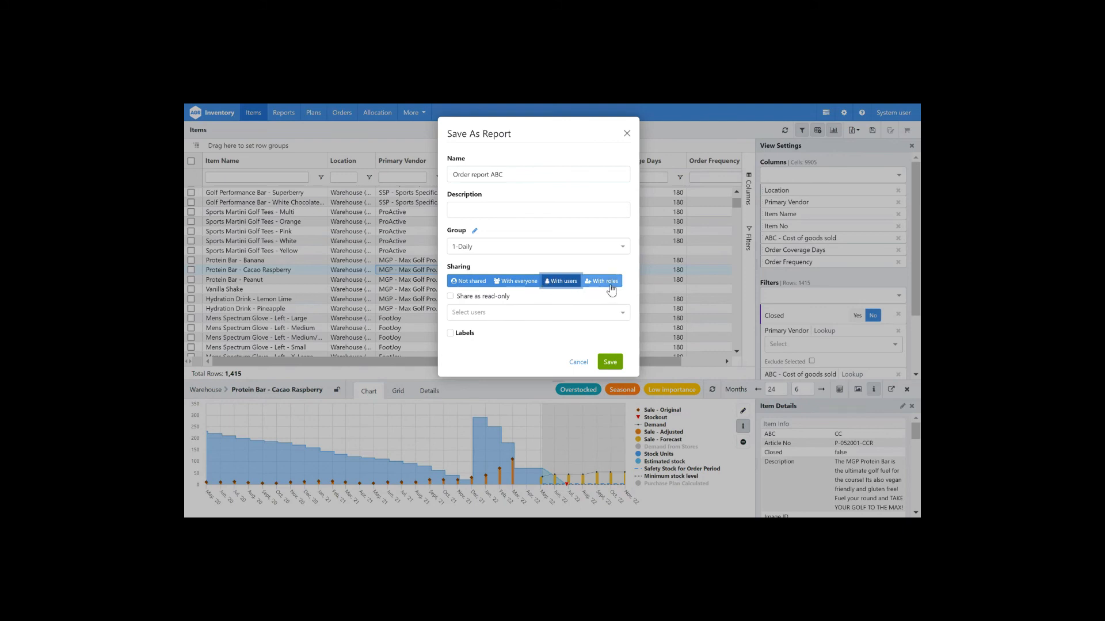
left_click(611, 289)
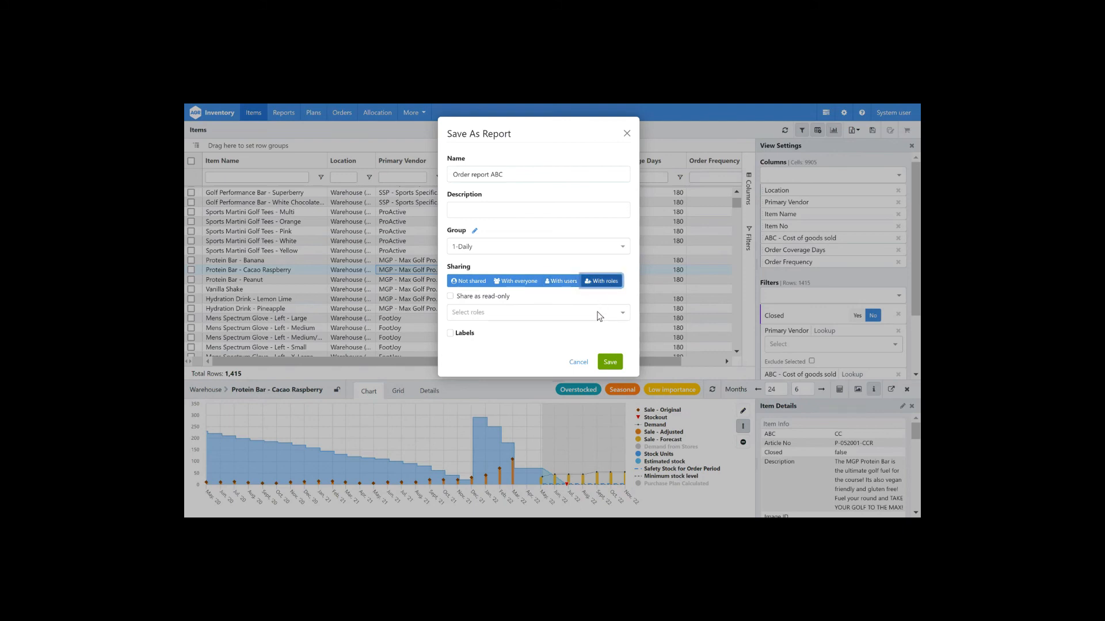
Step: Add the Purchaser role to the report's sharing and remove it again
left_click(598, 314)
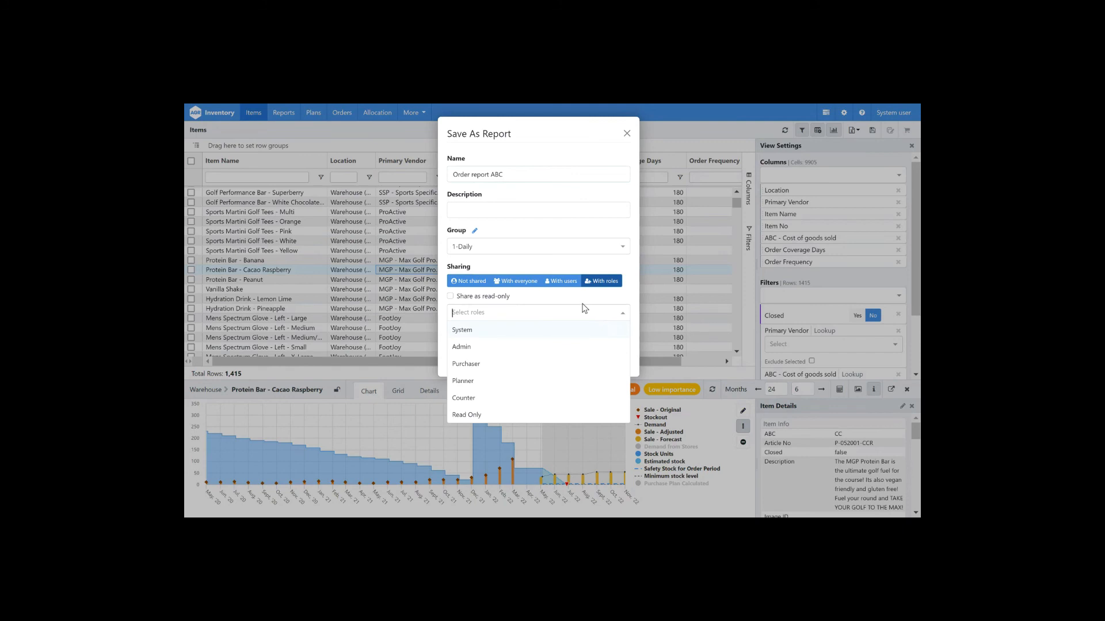
type("pur")
key("Return")
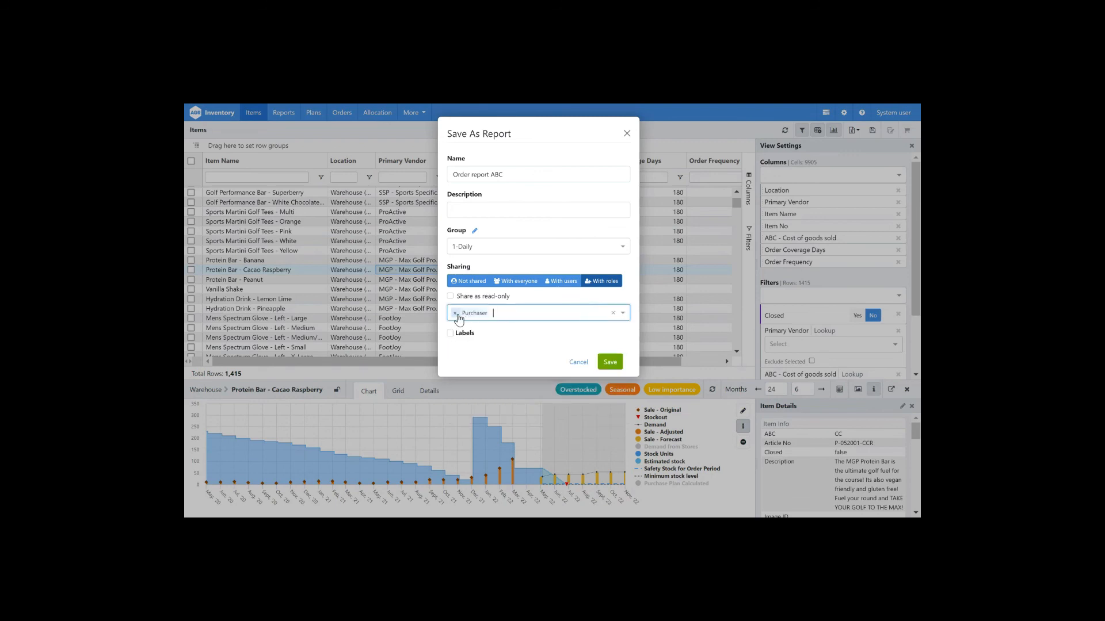
left_click(455, 314)
Step: Share the report with a specific user and save it
left_click(573, 284)
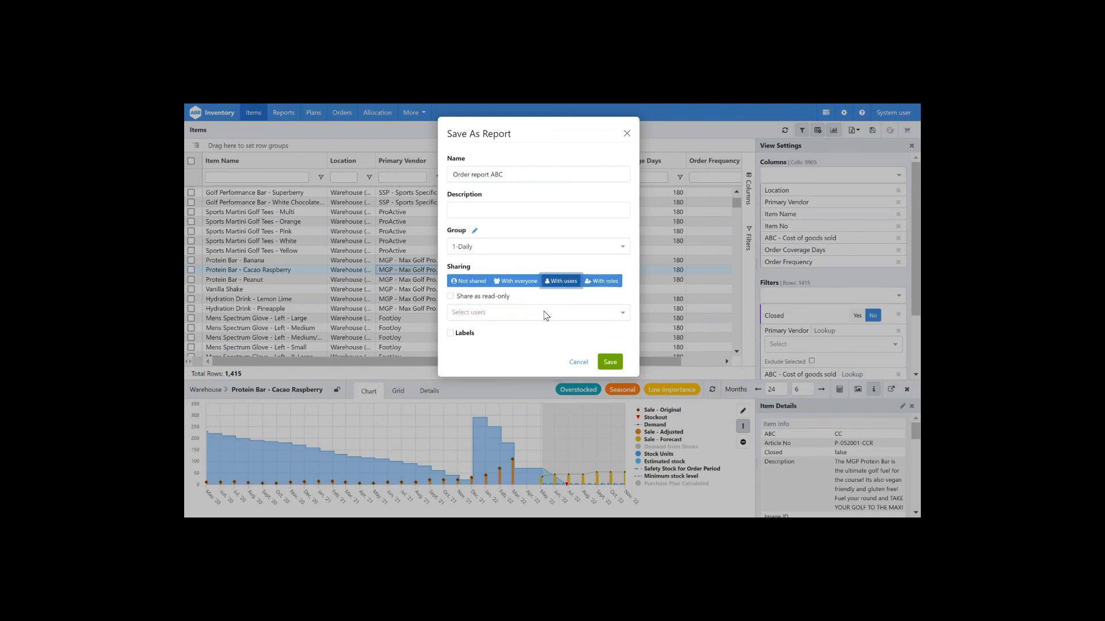
left_click(546, 315)
type("frank")
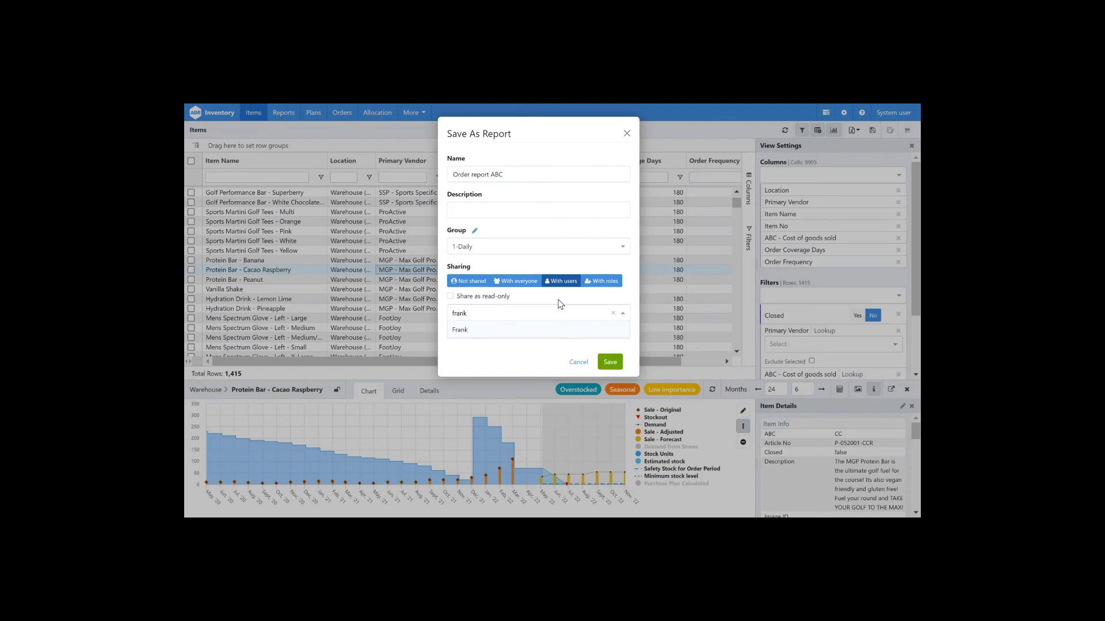
left_click(564, 334)
left_click(613, 364)
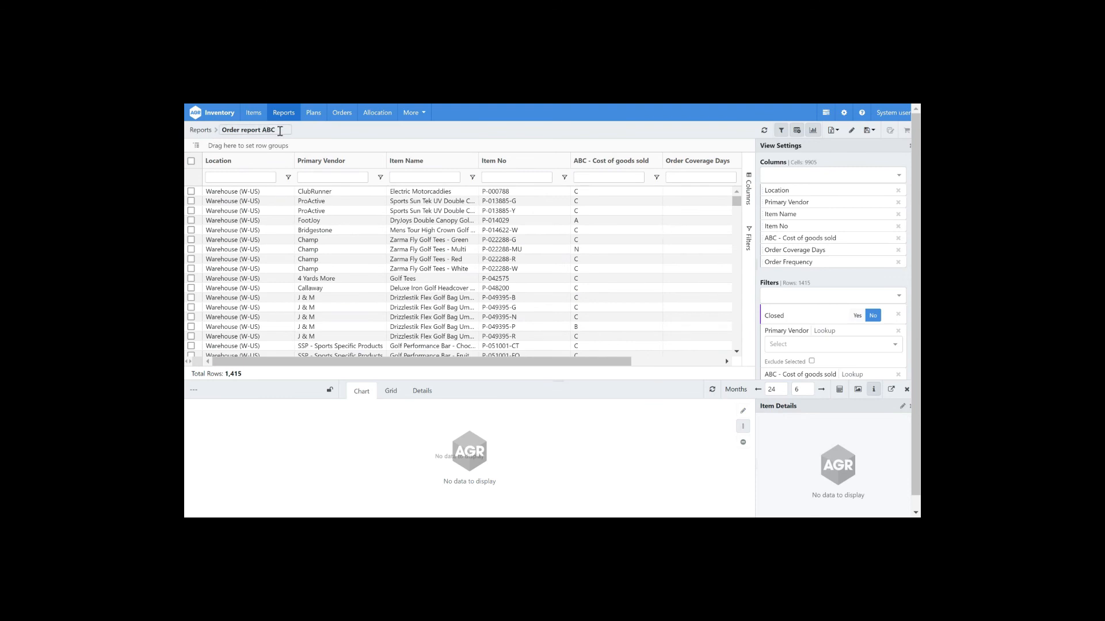
Step: Edit the saved report to make the shared user its owner and save
left_click(852, 131)
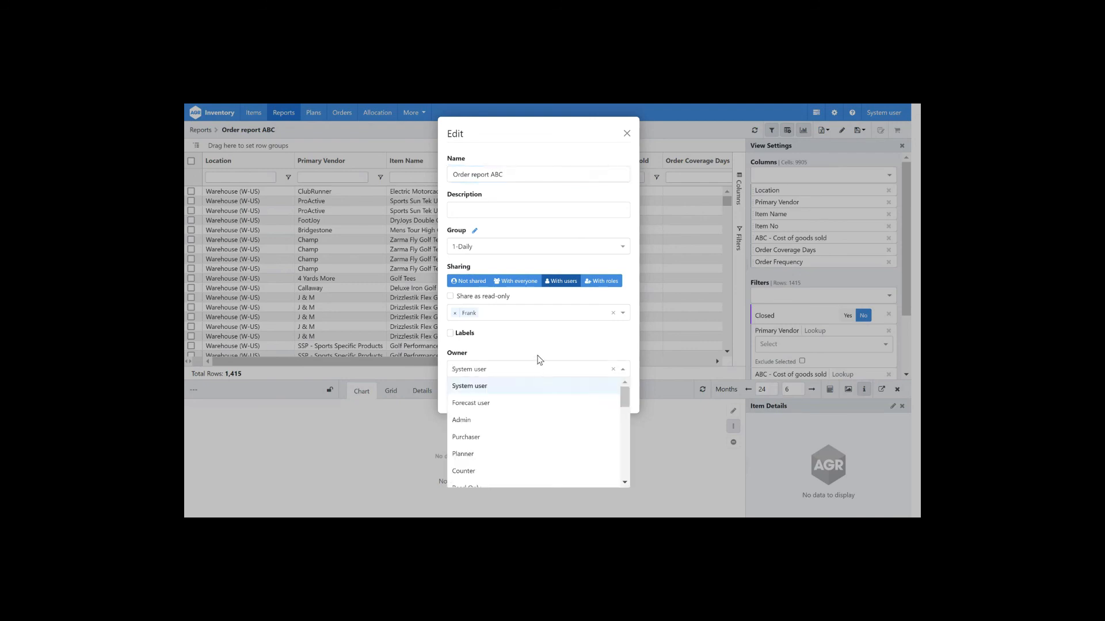
type("Frank")
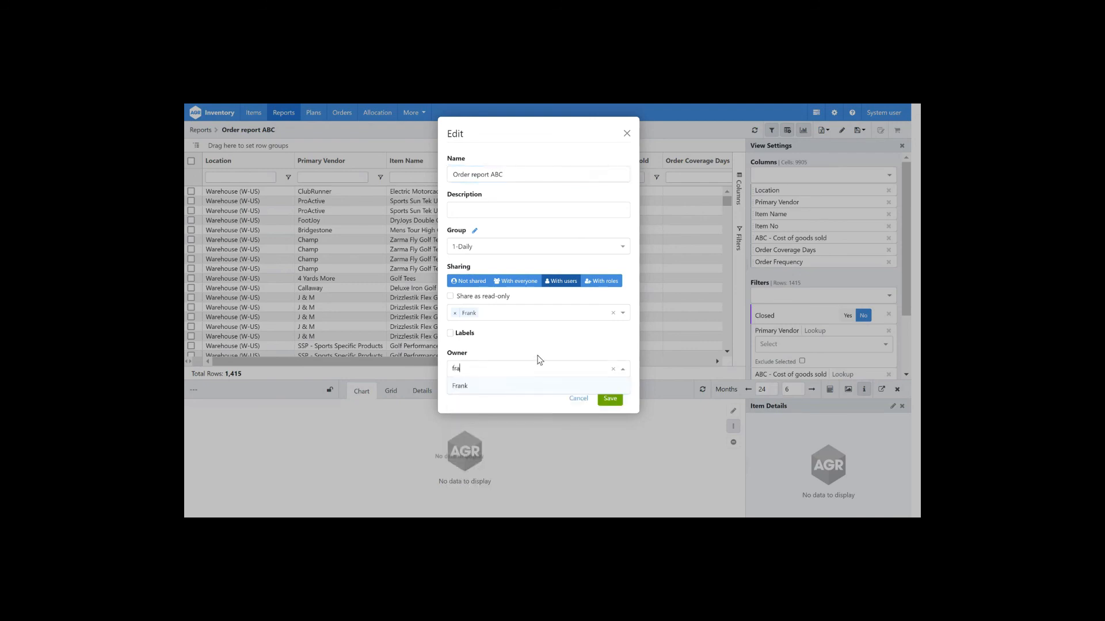
key("Return")
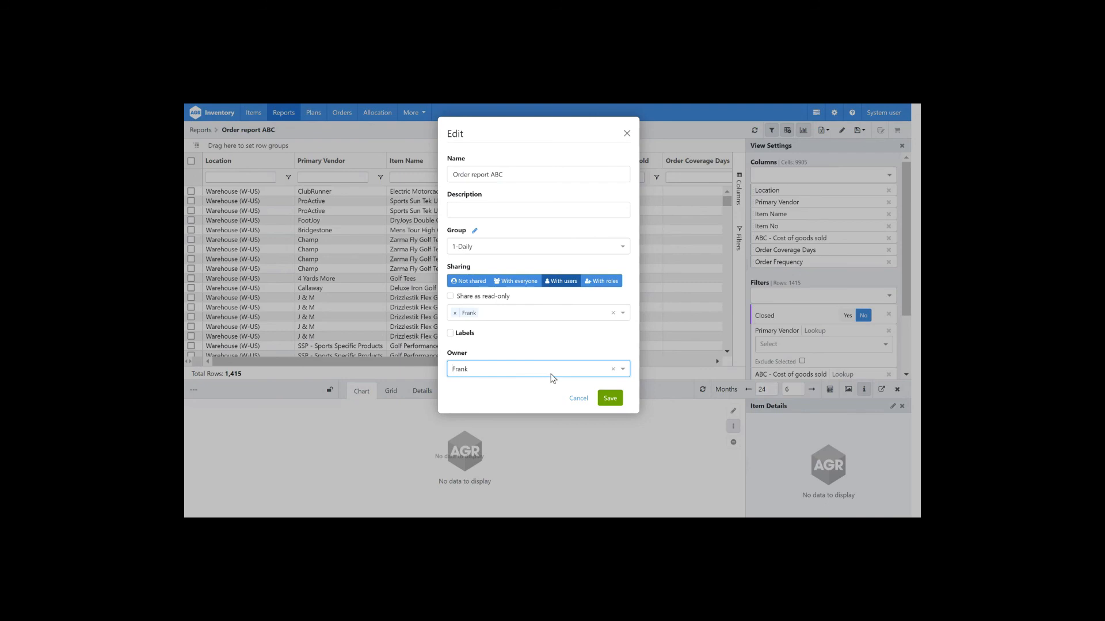
left_click(610, 398)
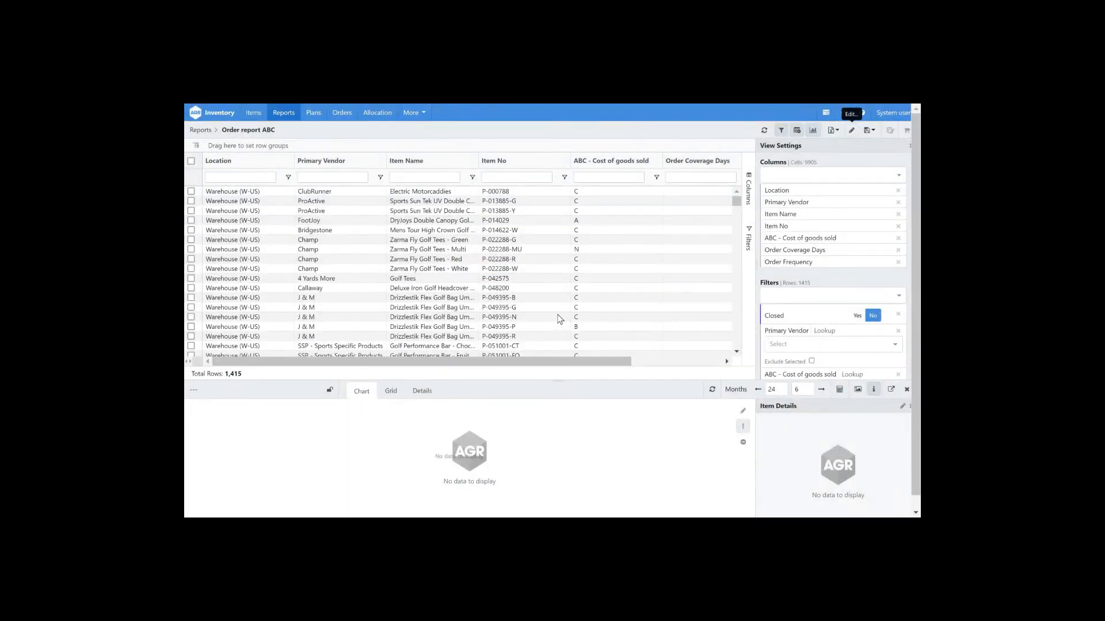